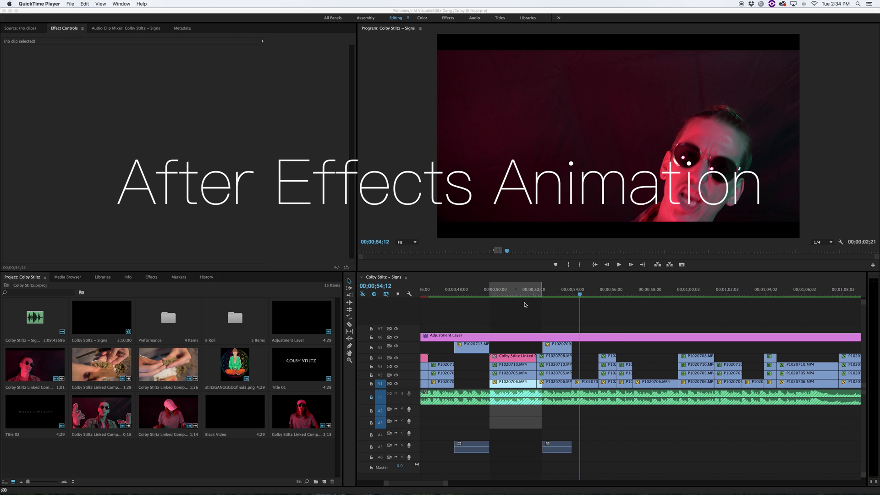
# Bring Premiere Pro forward, locate the hands shot near 52;22, and lower the system volume.
pyautogui.scroll(2, 556, 306)
pyautogui.scroll(-2, 557, 306)
pyautogui.click(577, 318)
pyautogui.hscroll(-3, 577, 319)
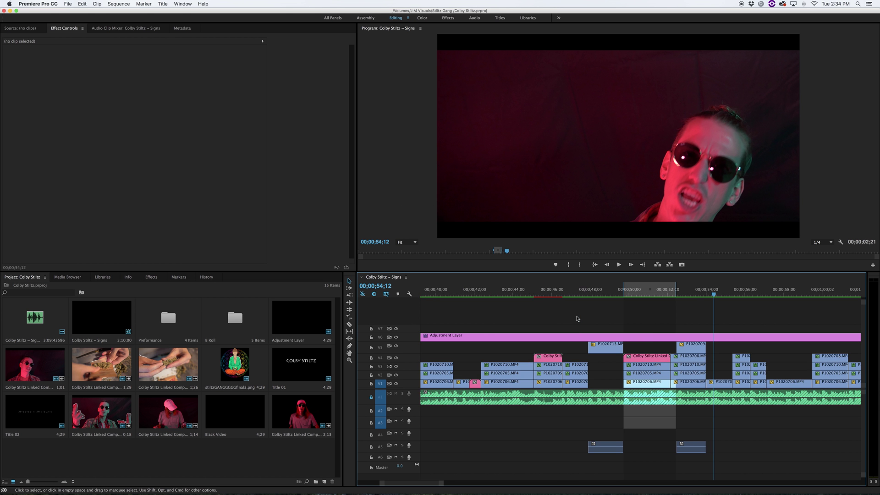
pyautogui.hscroll(2, 577, 318)
pyautogui.click(619, 296)
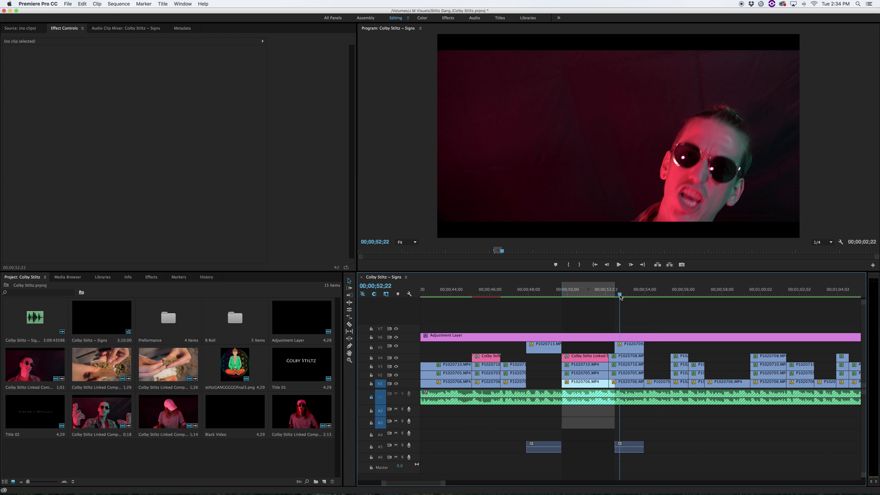
pyautogui.hscroll(-1, 597, 306)
pyautogui.hscroll(-1, 523, 307)
pyautogui.press('Up')
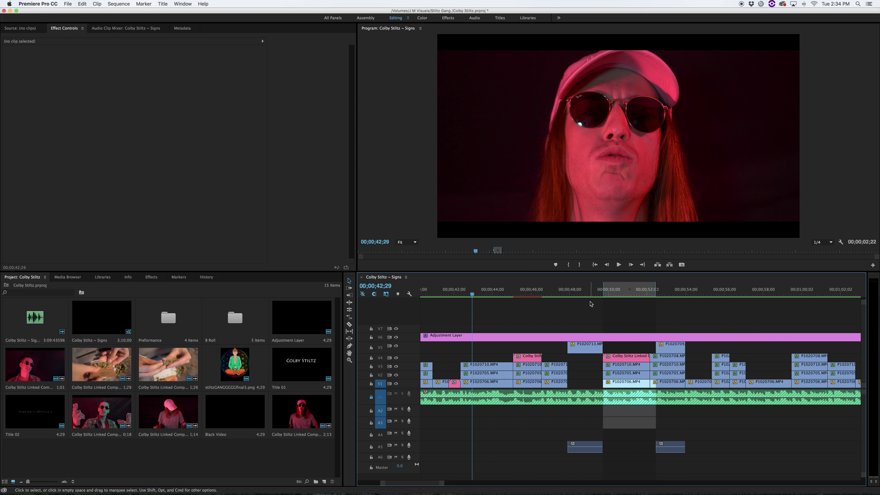
pyautogui.press('XF86AudioLowerVolume')
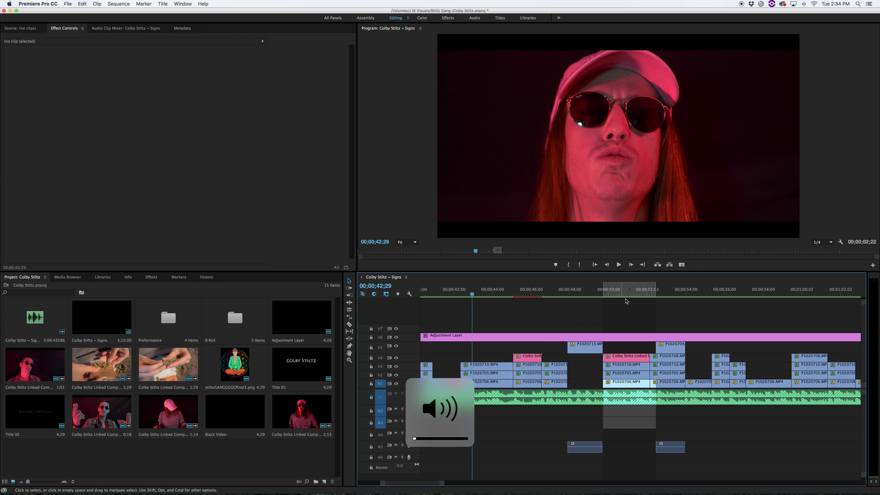
pyautogui.hscroll(5, 626, 301)
# Play and replay the hands shot from 52;17, 52;11 and 51;25.
pyautogui.click(607, 295)
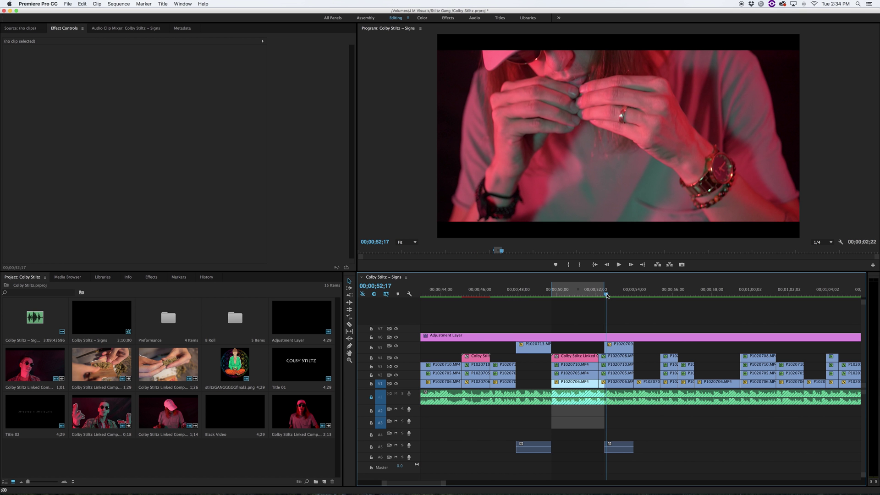
pyautogui.press('space')
pyautogui.press('space')
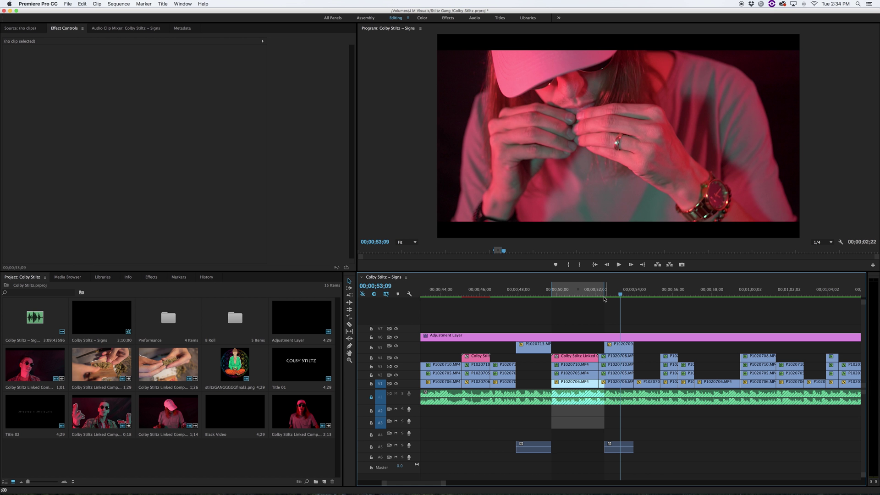
pyautogui.click(604, 296)
pyautogui.press('space')
pyautogui.press('space')
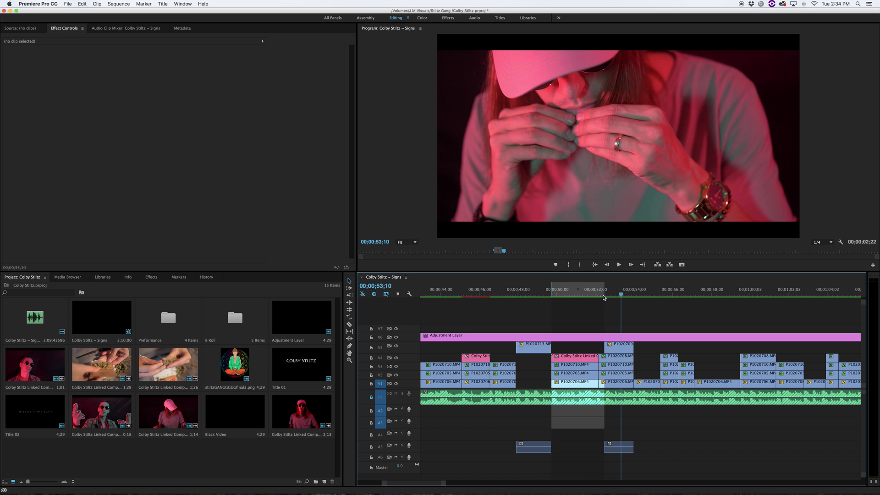
pyautogui.click(603, 295)
pyautogui.press('space')
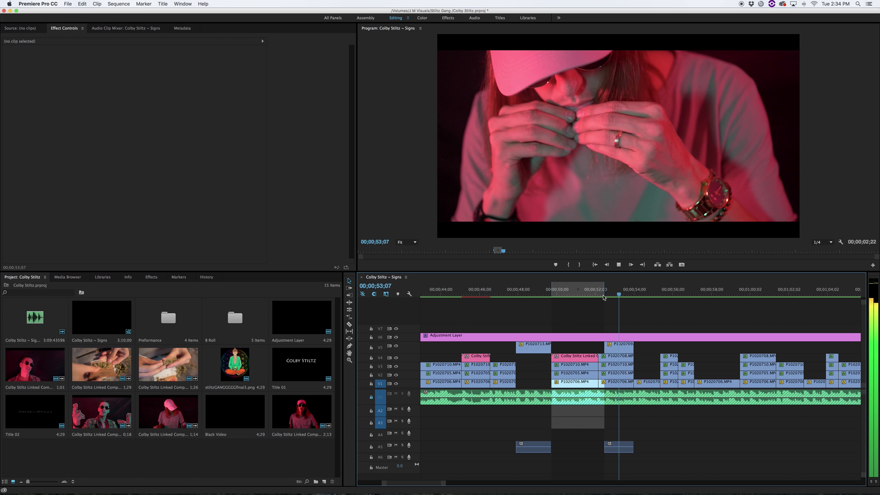
pyautogui.click(603, 296)
pyautogui.press('space')
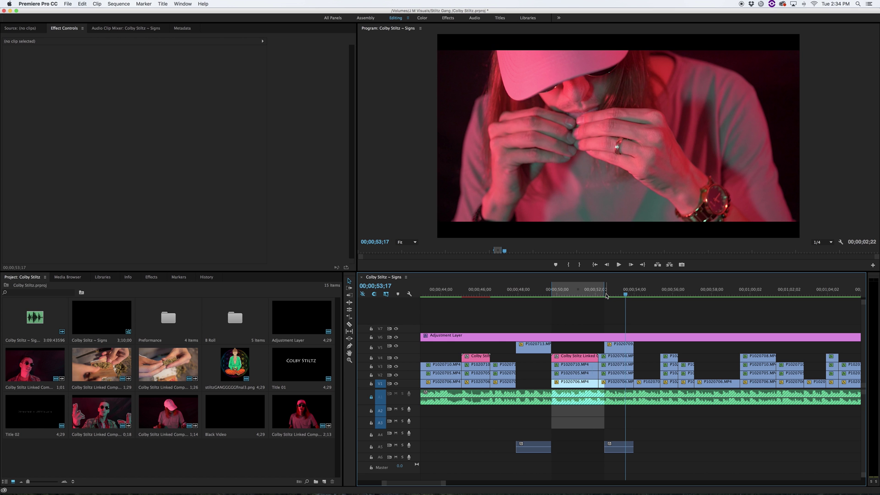
pyautogui.click(593, 295)
pyautogui.press('space')
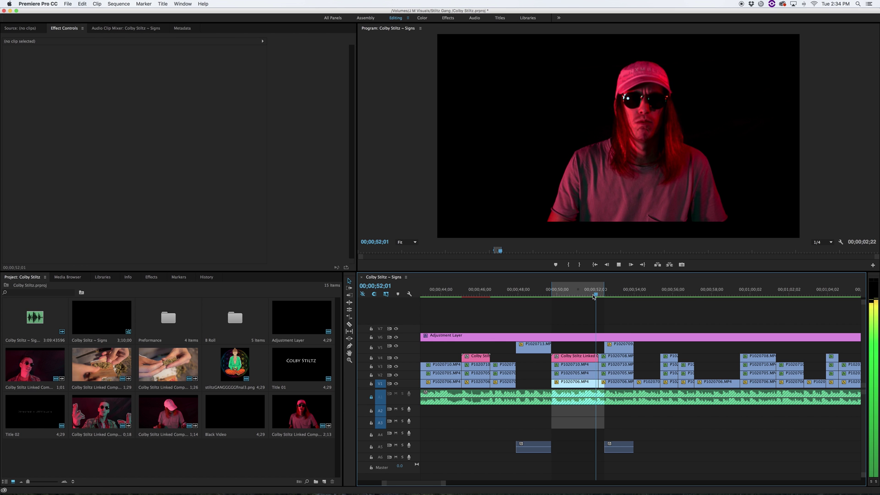
pyautogui.press('space')
# Play the sequence from 43;04, then park the playhead at 51;27 before the hands shot.
pyautogui.hscroll(-3, 646, 312)
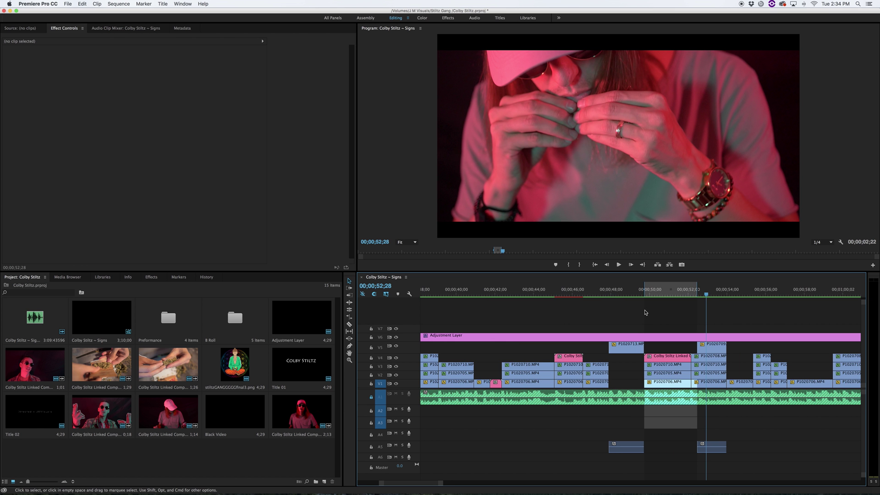
pyautogui.click(516, 291)
pyautogui.press('space')
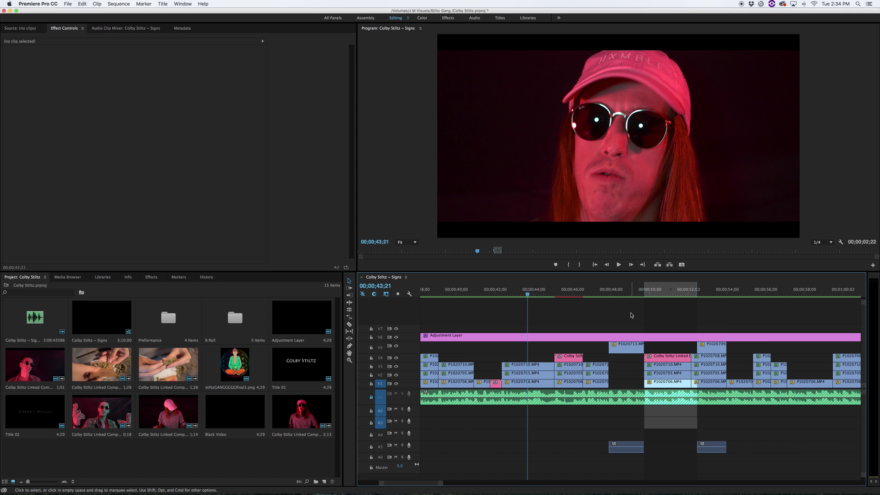
pyautogui.click(646, 293)
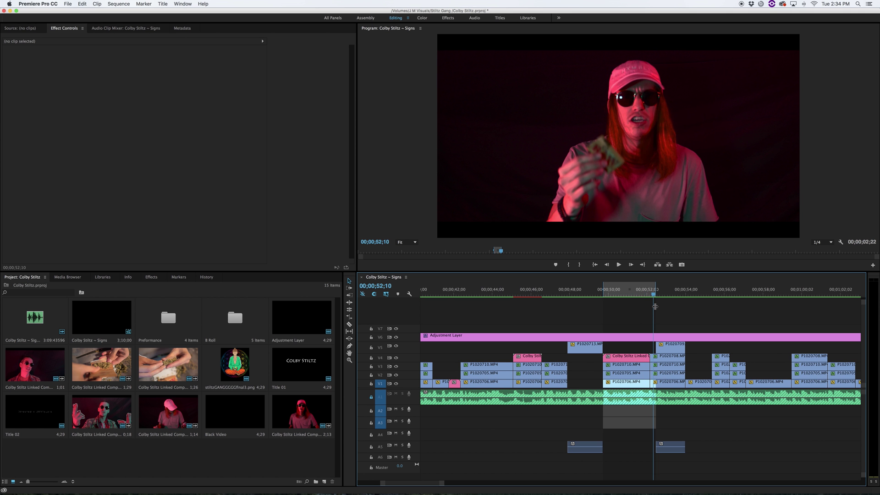
# Scroll to the sequence start and play the intro from 07;26, replaying around 08;16.
pyautogui.scroll(5, 655, 307)
pyautogui.scroll(5, 656, 308)
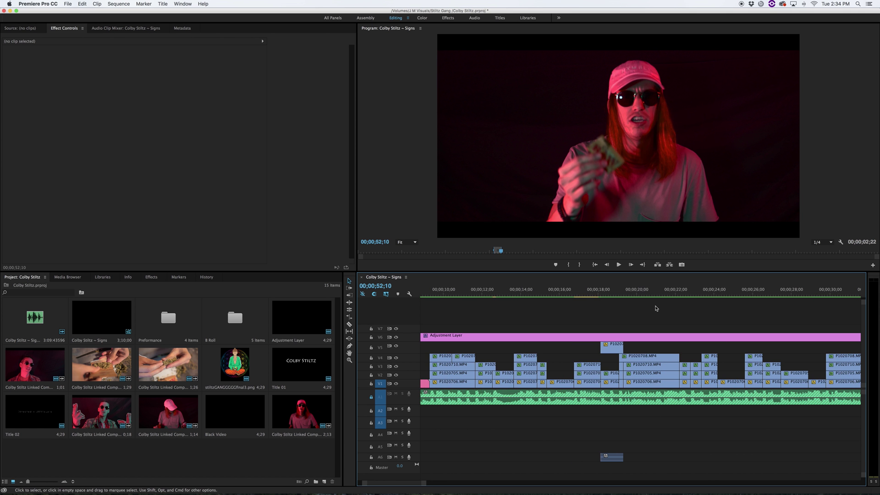
pyautogui.scroll(1, 655, 308)
pyautogui.click(654, 295)
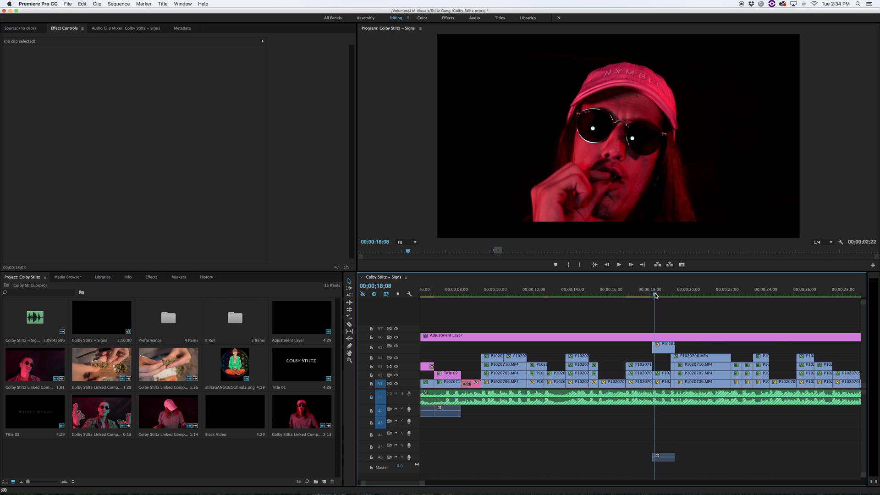
pyautogui.scroll(2, 567, 317)
pyautogui.click(572, 295)
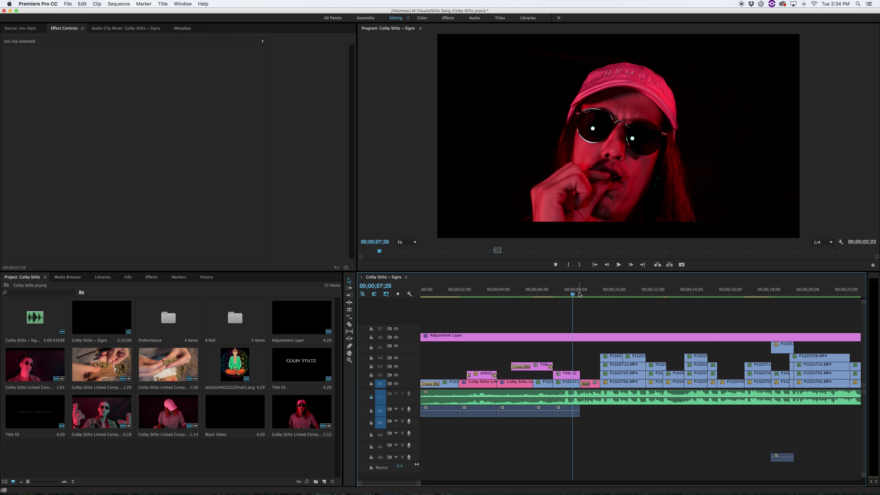
pyautogui.press('space')
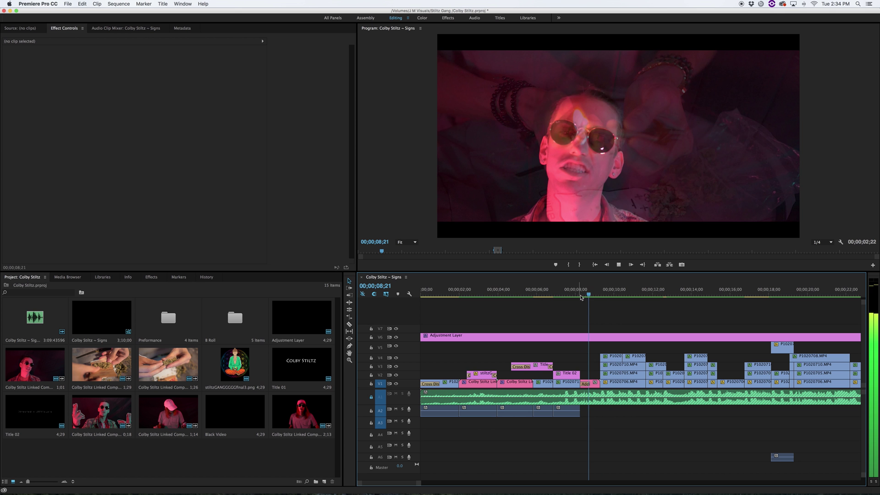
pyautogui.click(581, 295)
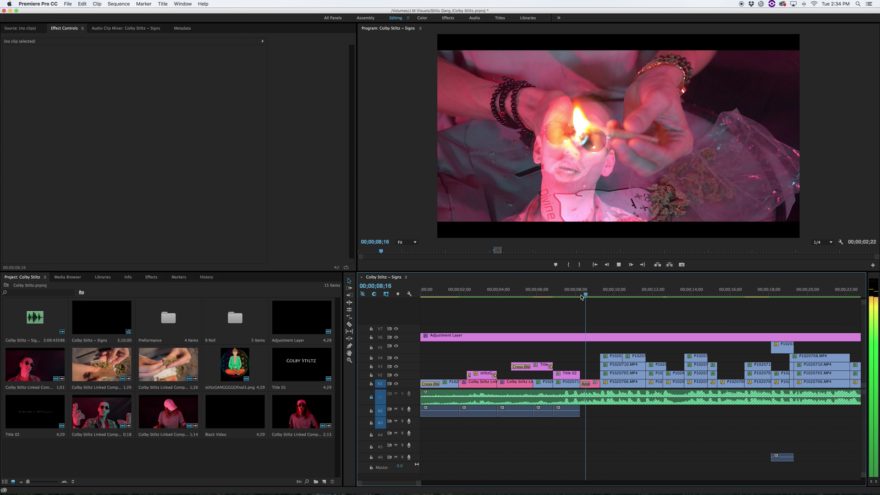
pyautogui.click(581, 294)
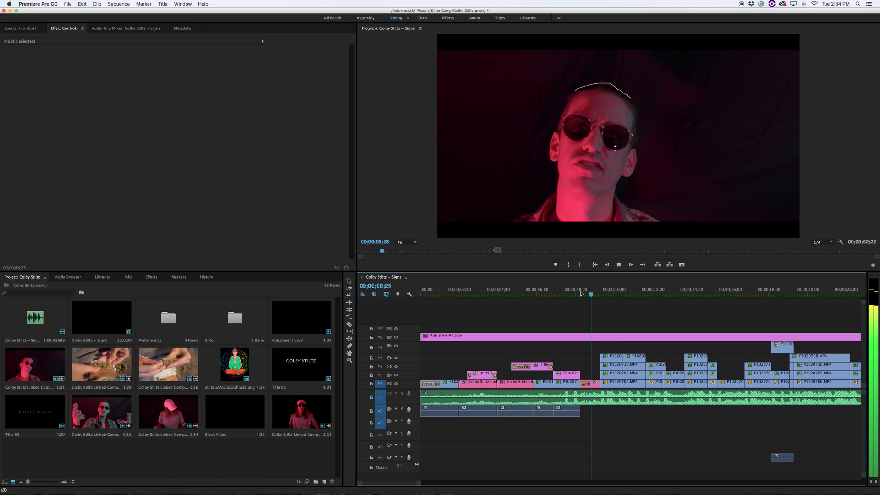
# Play the sequence from 03;10 through the lighter-flame shot, stopping at 09;22.
pyautogui.click(486, 294)
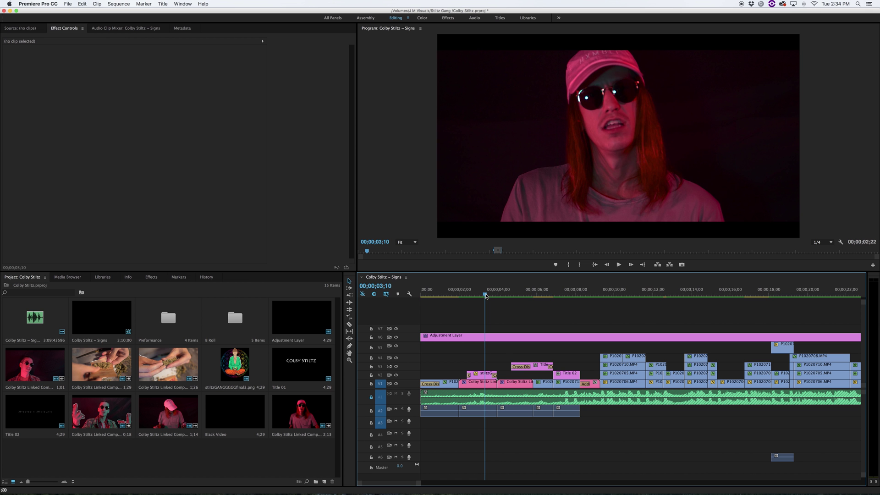
pyautogui.press('space')
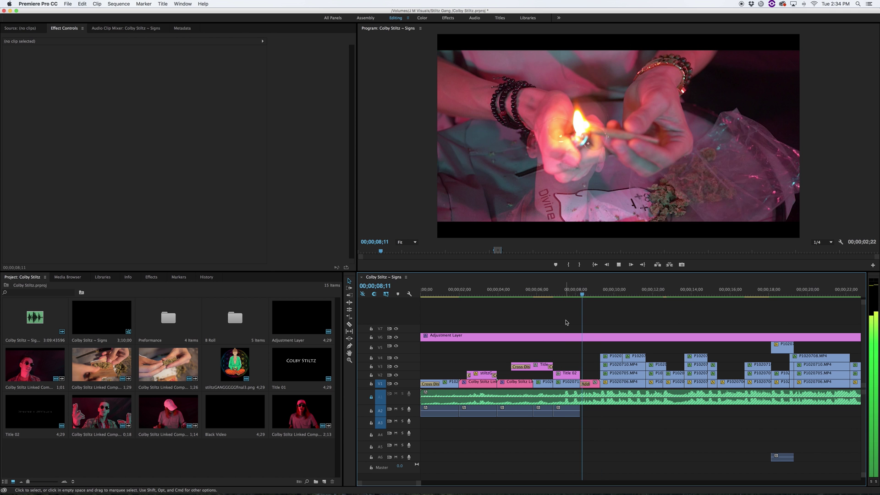
pyautogui.scroll(-5, 623, 327)
pyautogui.press('space')
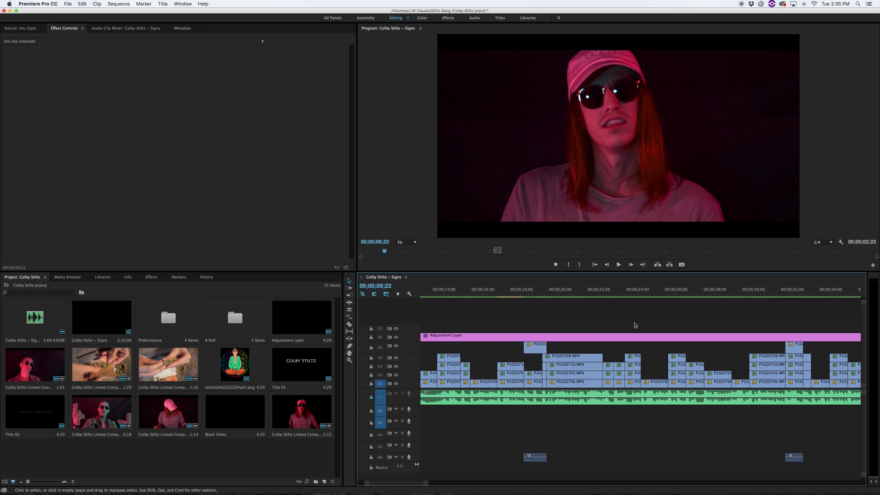
# Replay the hands shot from 52;12 and again from 52;20.
pyautogui.scroll(-6, 634, 325)
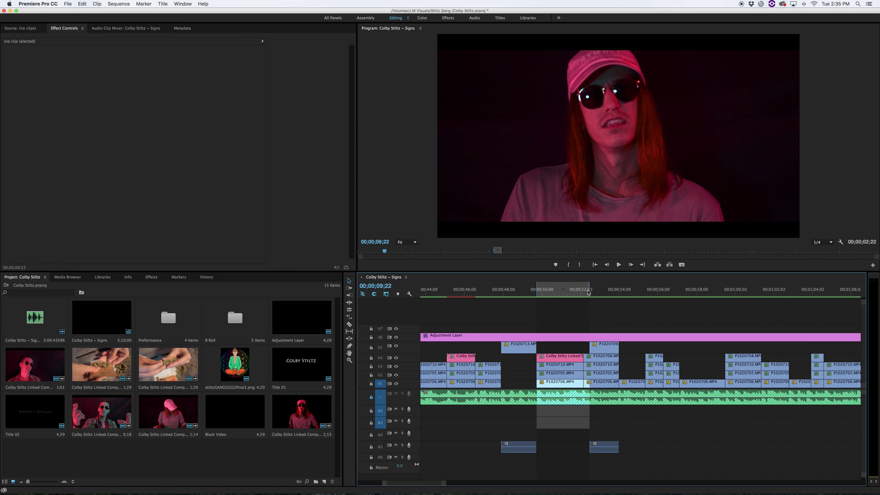
pyautogui.click(588, 292)
pyautogui.press('space')
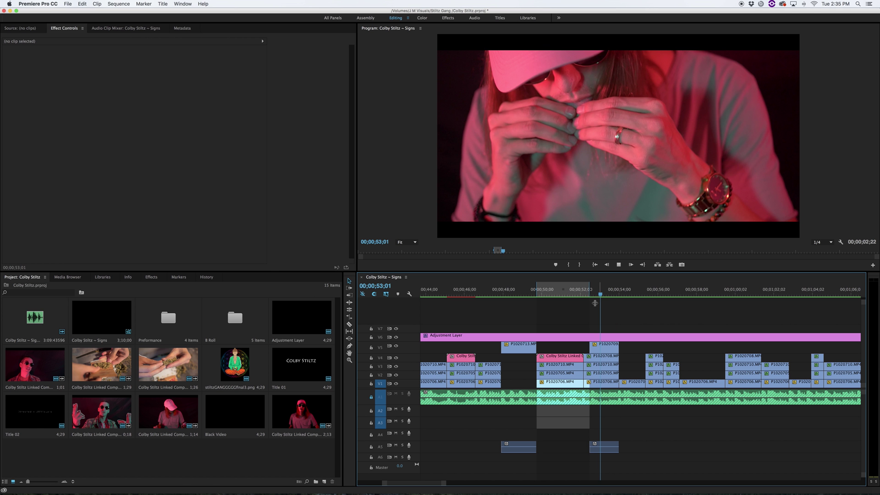
pyautogui.press('space')
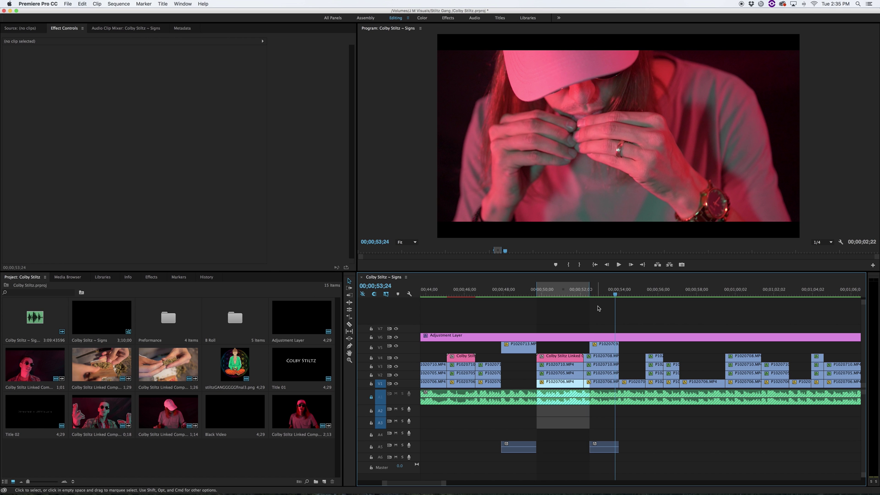
pyautogui.click(592, 296)
pyautogui.press('space')
pyautogui.press('space')
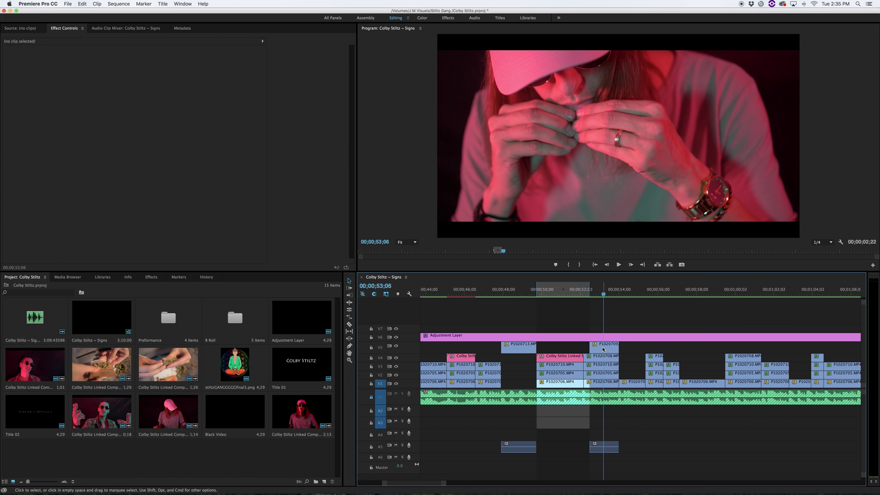
# Select the P1020709 clip on V5, check Speed/Duration, and replace it with an After Effects composition.
pyautogui.click(602, 348)
pyautogui.rightClick(602, 348)
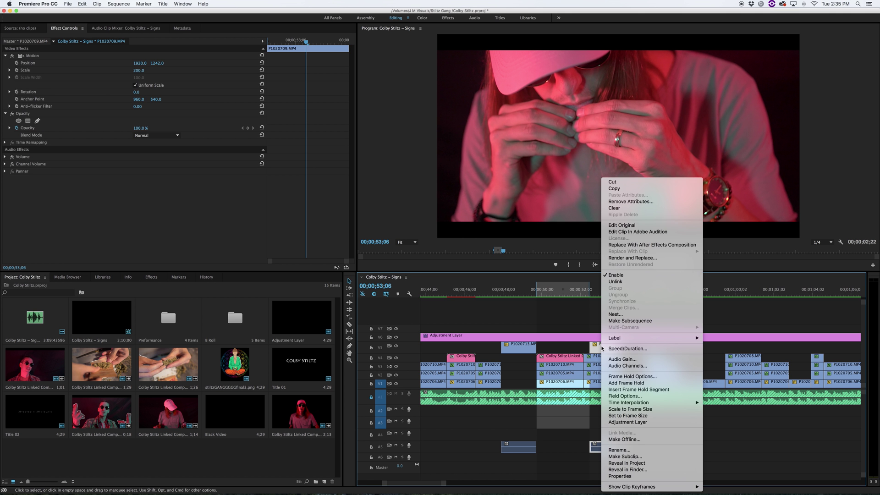
pyautogui.press('Escape')
pyautogui.press('super+r')
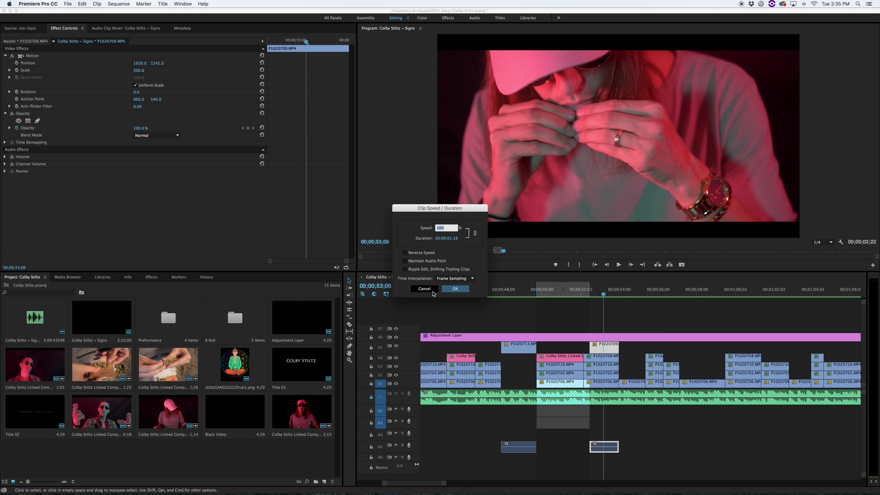
pyautogui.click(432, 289)
pyautogui.rightClick(606, 347)
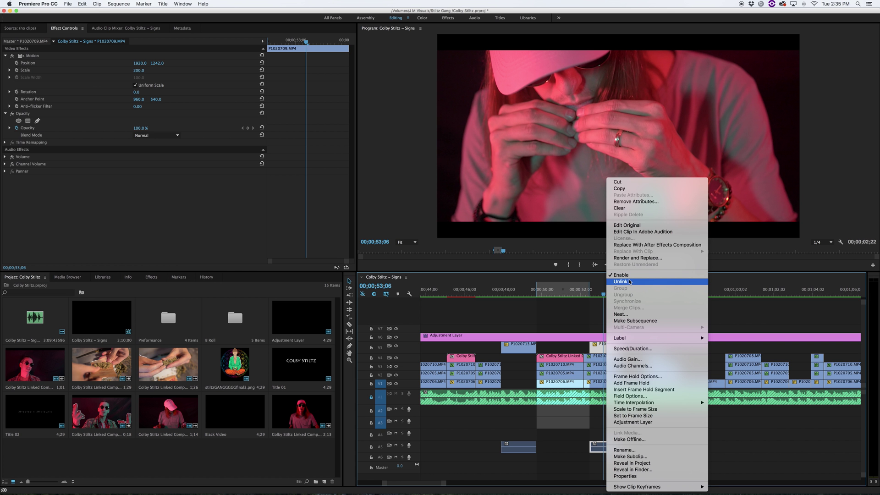
pyautogui.click(628, 246)
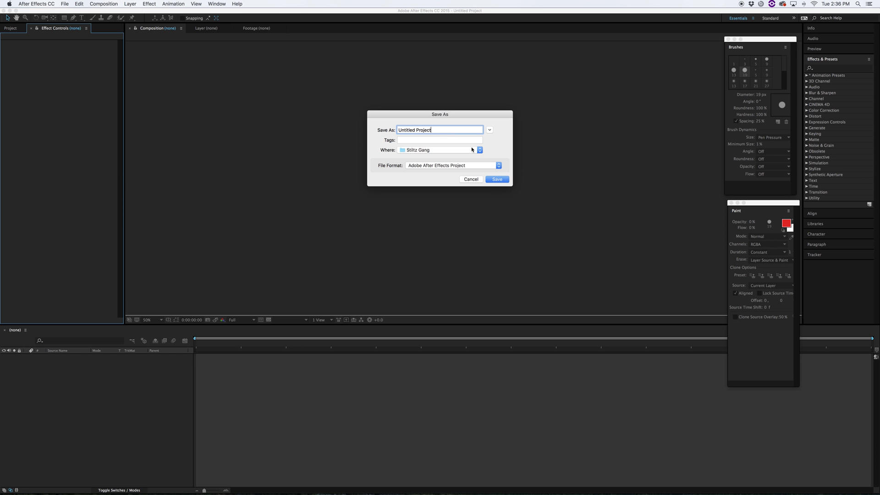
# Replace the default name with 'Stiltz - Rolling Up Slow-Mo' and save the project in Stiltz Gang.
pyautogui.click(442, 131)
pyautogui.doubleClick(442, 131)
pyautogui.press('super+a')
pyautogui.press('BackSpace')
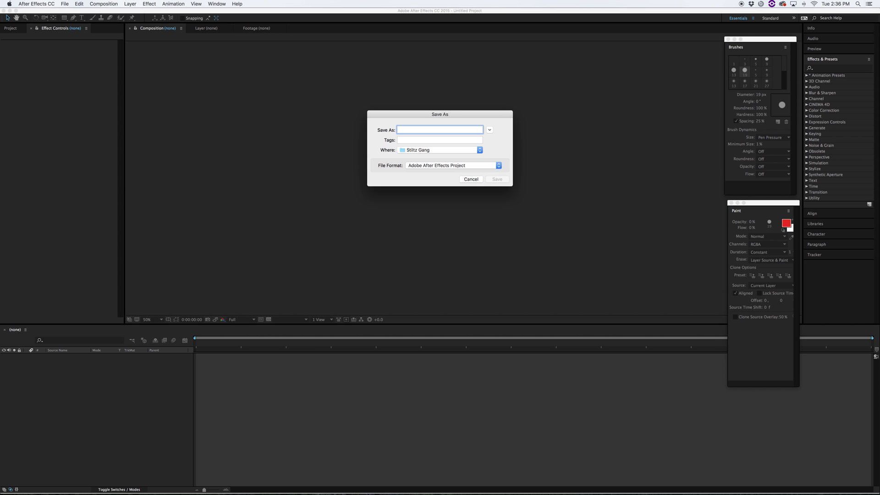
pyautogui.write('Stil')
pyautogui.write('tz')
pyautogui.write(' - Roll')
pyautogui.write('ing Up')
pyautogui.write(' Slow')
pyautogui.write('-Mo')
pyautogui.click(494, 179)
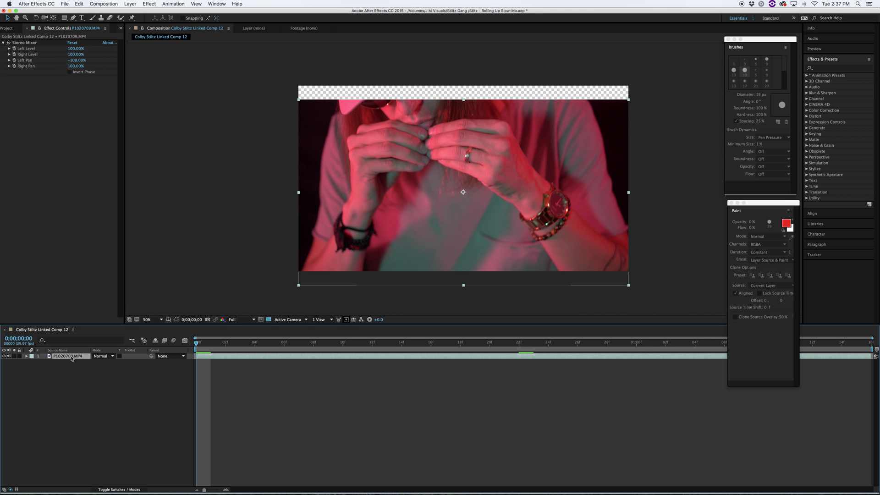
# Open P1020709.MP4 in the Layer viewer and bring the paint settings panel forward.
pyautogui.doubleClick(68, 357)
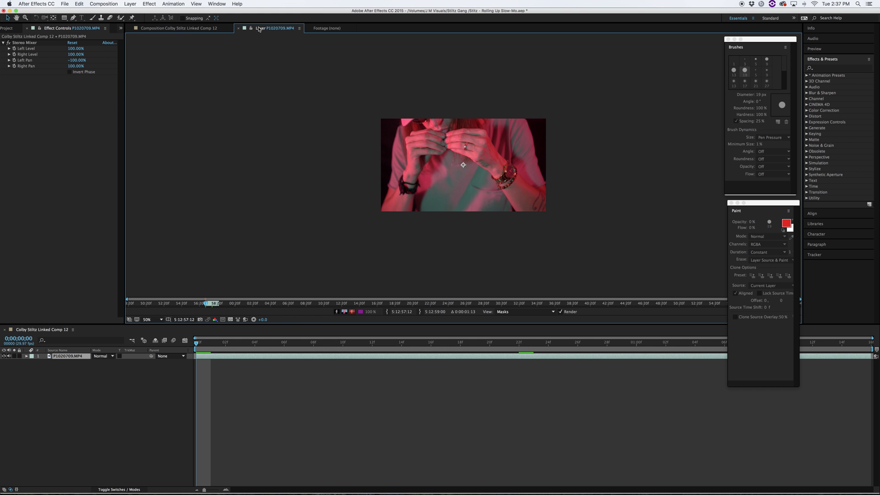
pyautogui.click(184, 28)
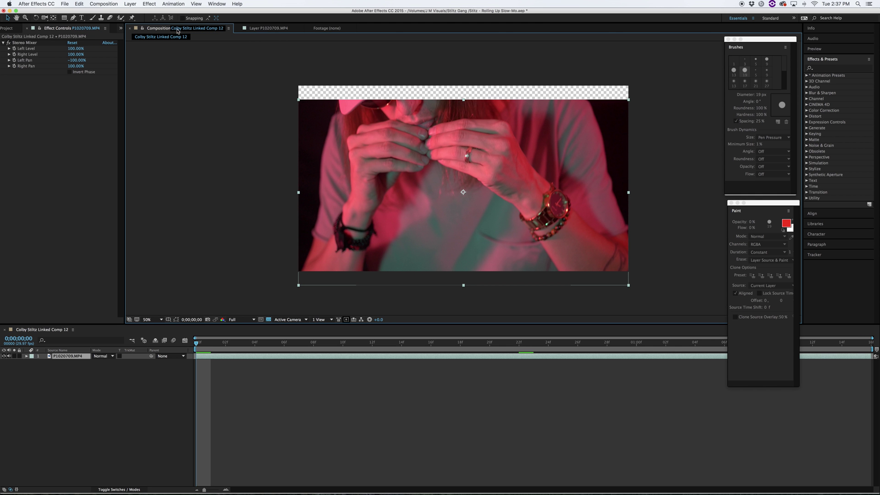
pyautogui.click(260, 28)
pyautogui.moveTo(765, 204); pyautogui.dragTo(764, 201)
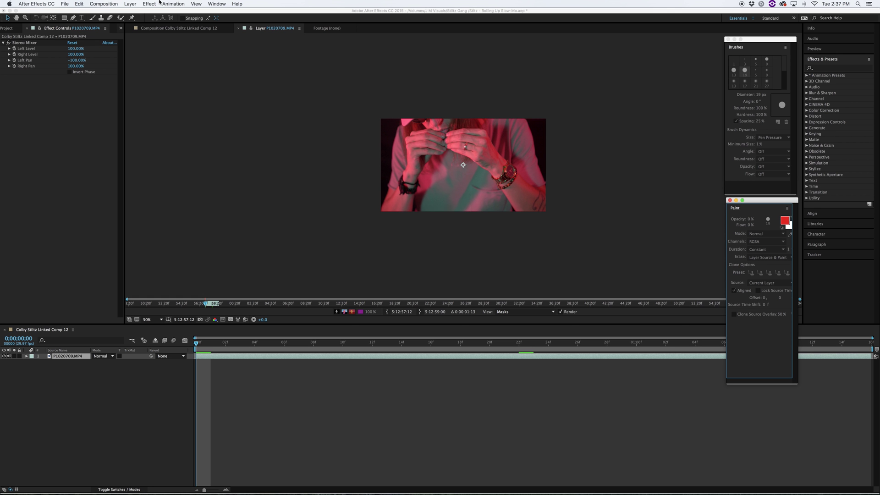
pyautogui.click(167, 11)
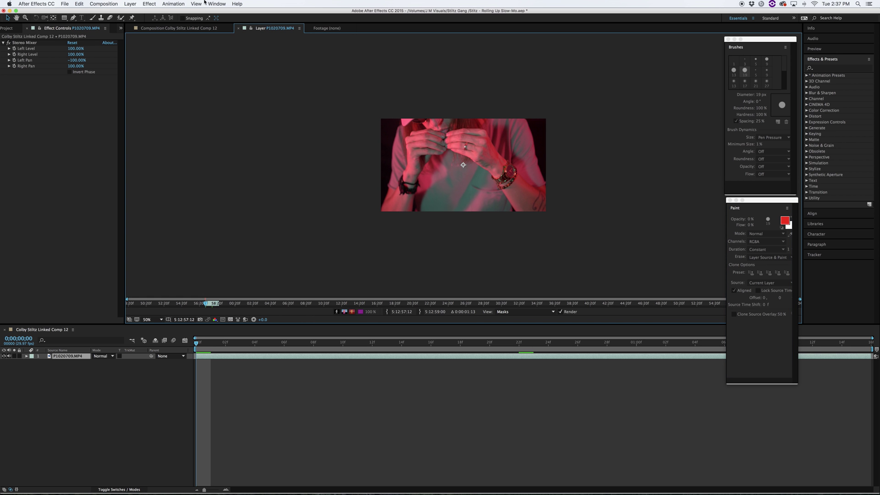
pyautogui.click(217, 3)
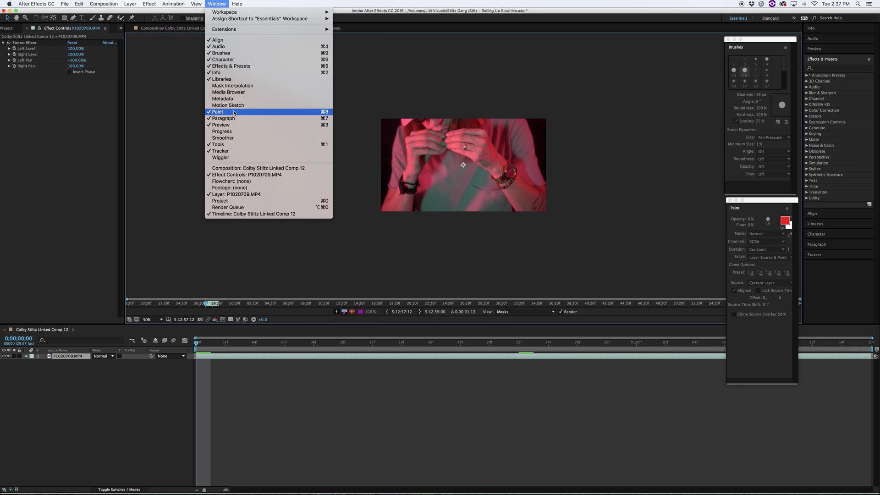
pyautogui.click(217, 4)
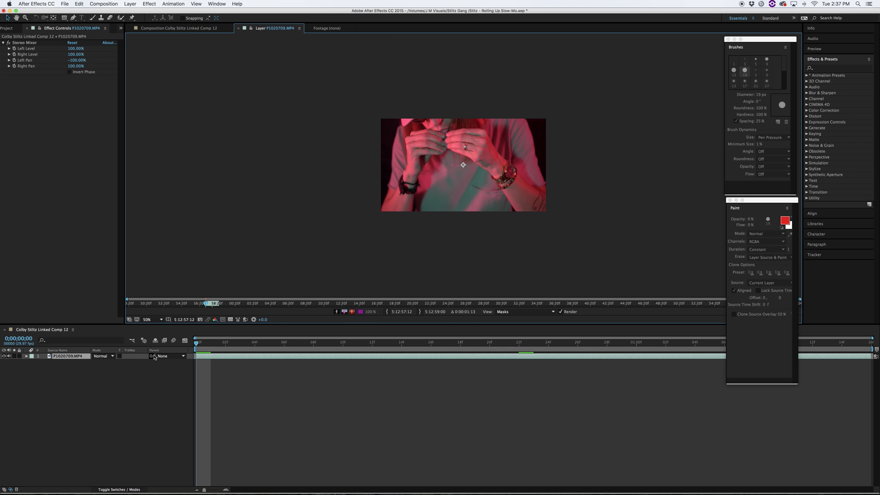
pyautogui.press('space')
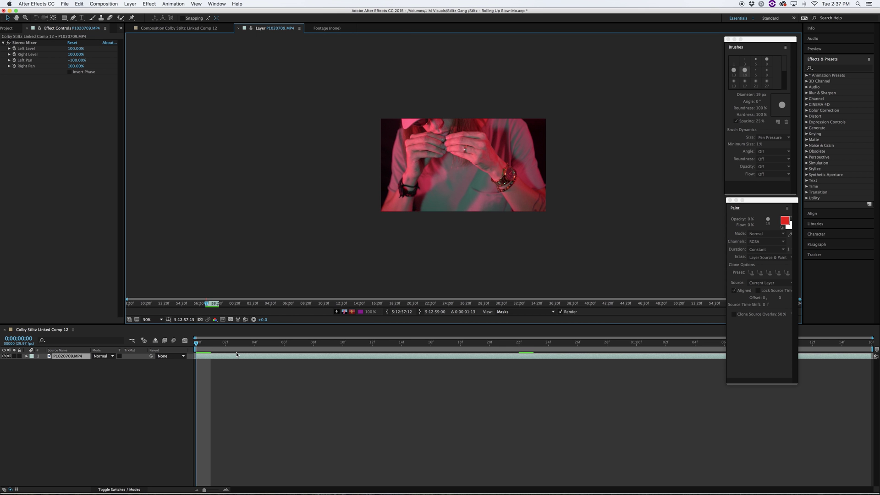
# Play the clip's first second, set the layer view to 100%, and return to 0;00;00;00.
pyautogui.click(209, 346)
pyautogui.press('pageup')
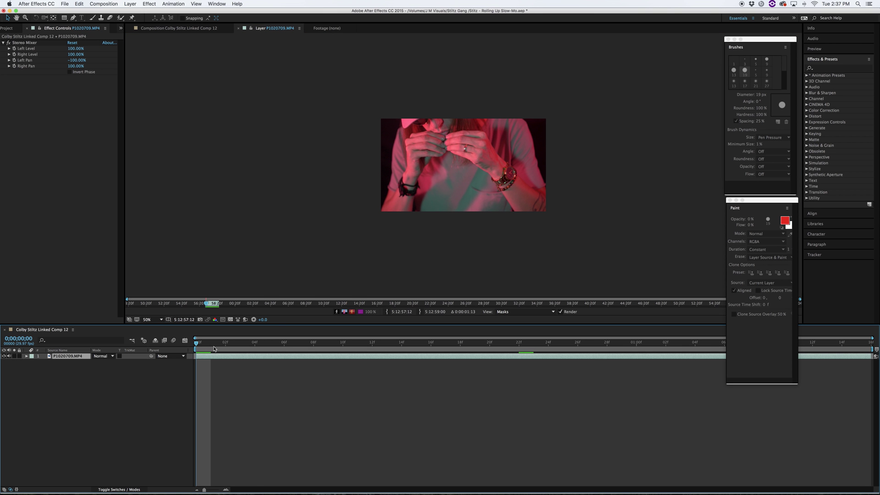
pyautogui.press('space')
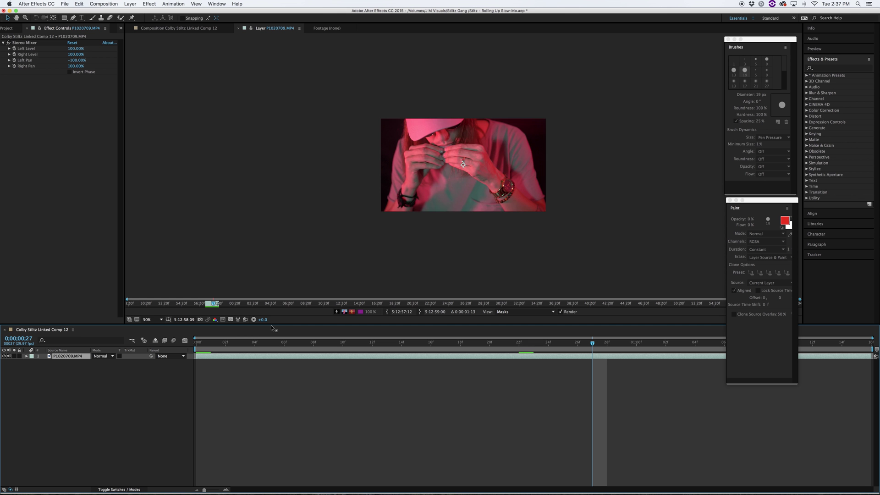
pyautogui.press('/')
pyautogui.press(',')
pyautogui.press(',')
pyautogui.press('/')
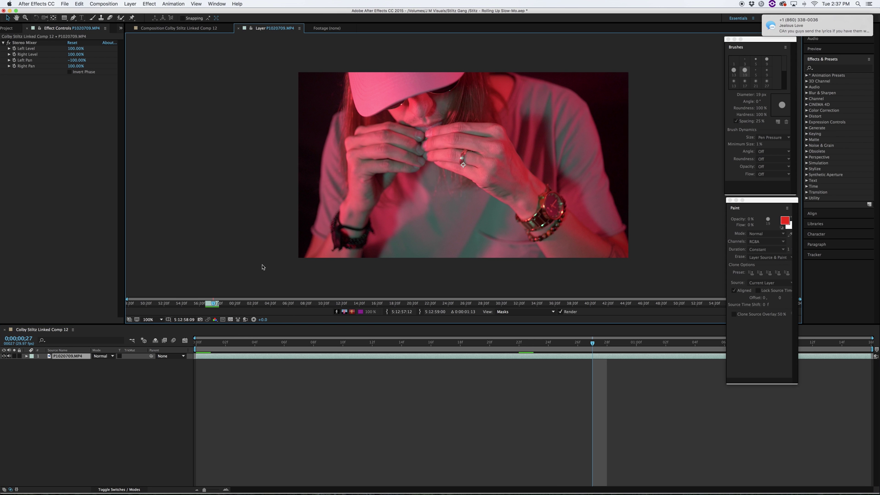
pyautogui.click(196, 343)
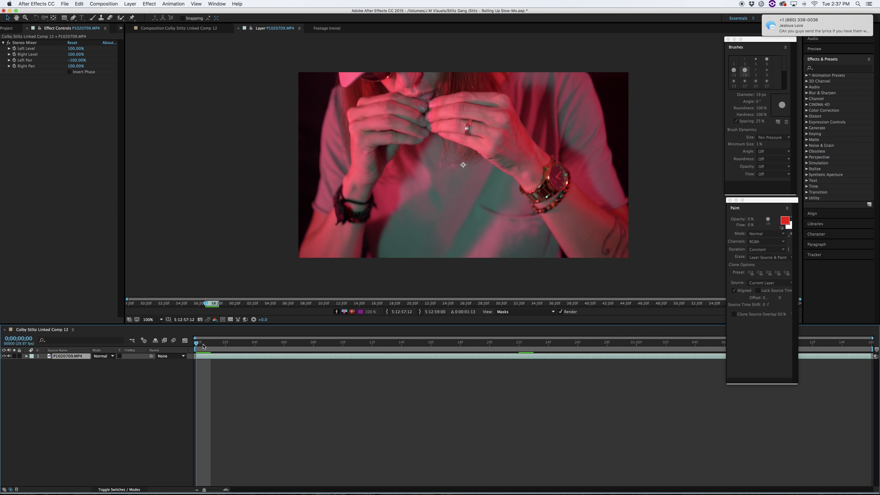
pyautogui.press('space')
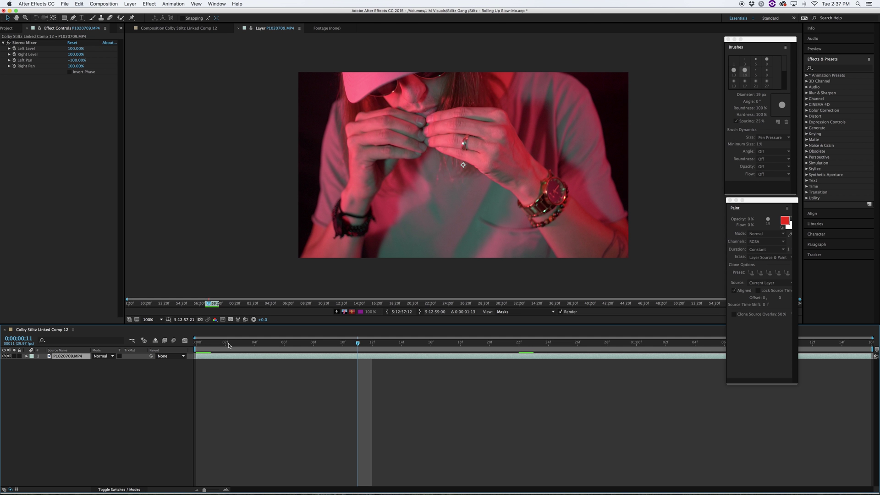
pyautogui.click(200, 348)
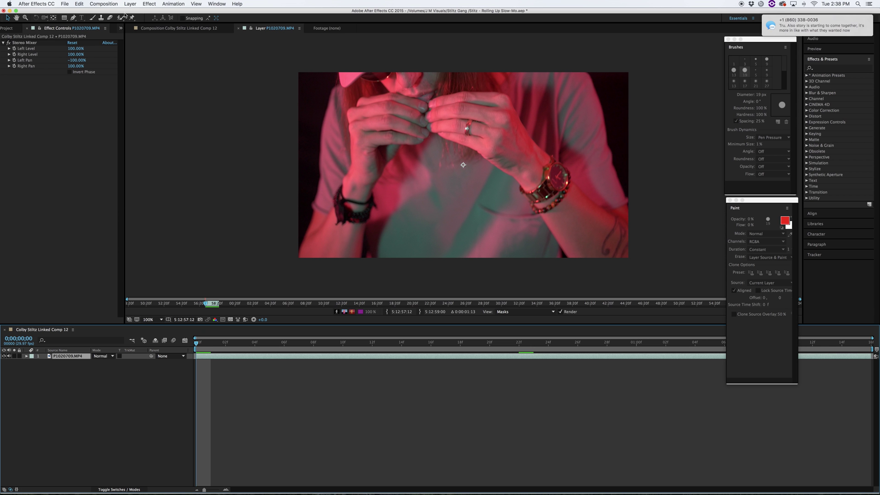
# Choose the Brush tool with a Hard Round 9 px brush and white FFFFFF foreground colour.
pyautogui.click(91, 18)
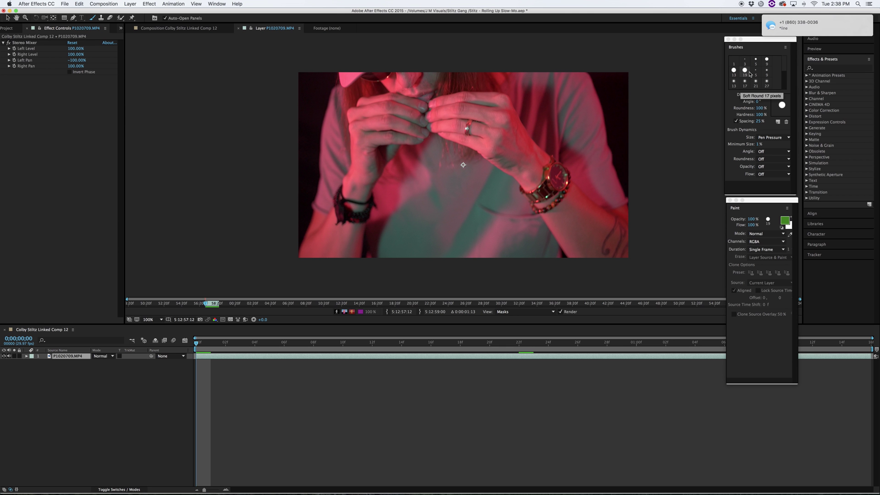
pyautogui.click(767, 60)
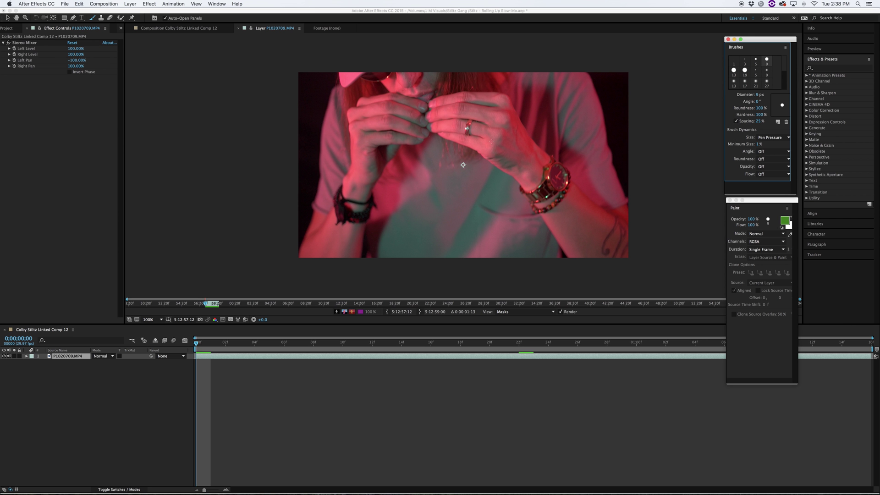
pyautogui.click(782, 223)
pyautogui.moveTo(362, 199)
pyautogui.mouseDown()
pyautogui.moveTo(276, 168)
pyautogui.moveTo(470, 193)
pyautogui.moveTo(358, 196)
pyautogui.mouseUp()
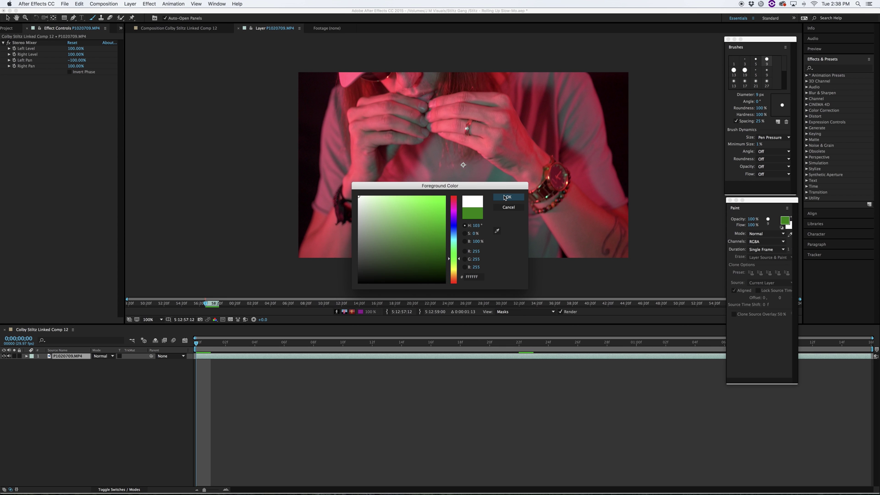
pyautogui.click(504, 198)
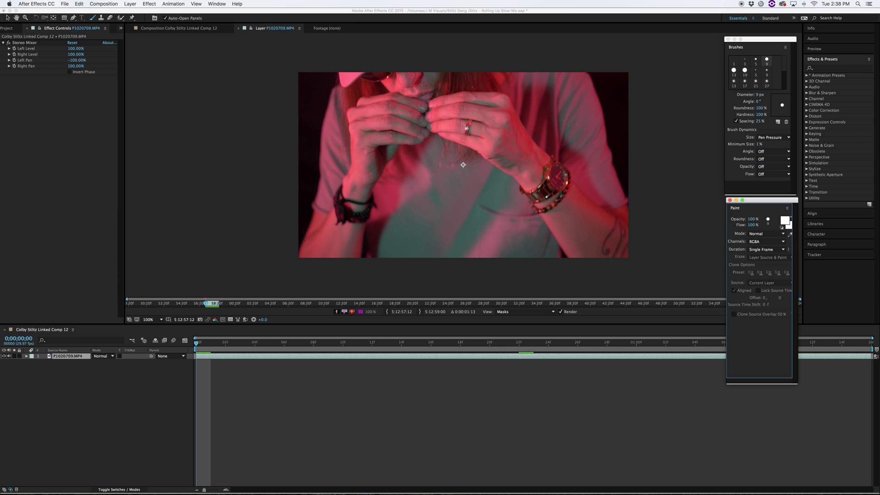
pyautogui.click(278, 396)
pyautogui.press('pagedown')
pyautogui.press('pagedown')
pyautogui.press('pagedown')
pyautogui.press('pagedown')
pyautogui.press('pagedown')
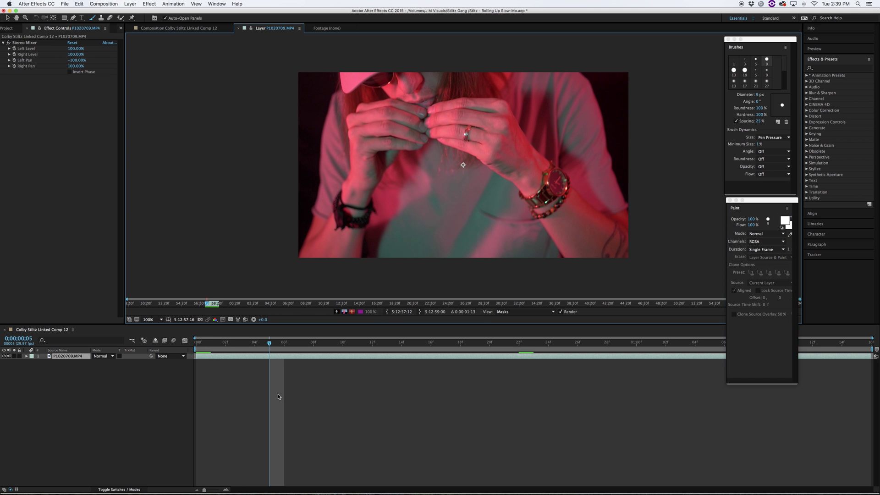
pyautogui.press('pageup')
pyautogui.press('pageup')
pyautogui.press('pageup')
pyautogui.press('pageup')
pyautogui.press('pageup')
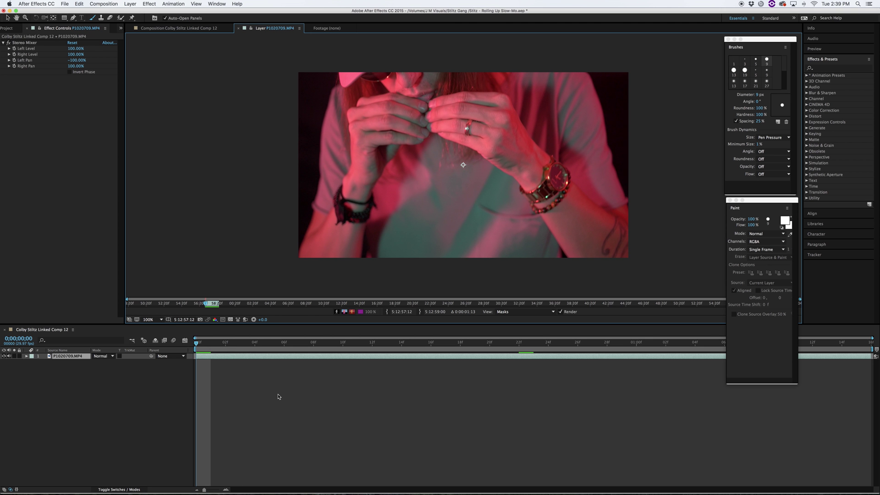
pyautogui.press('pagedown')
pyautogui.press('pagedown')
pyautogui.press('pagedown')
pyautogui.press('pagedown')
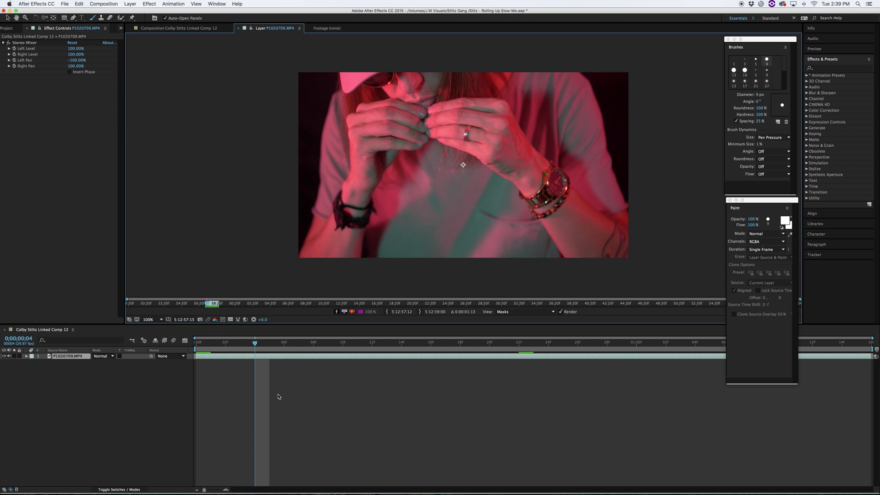
pyautogui.press('pagedown')
pyautogui.press('Home')
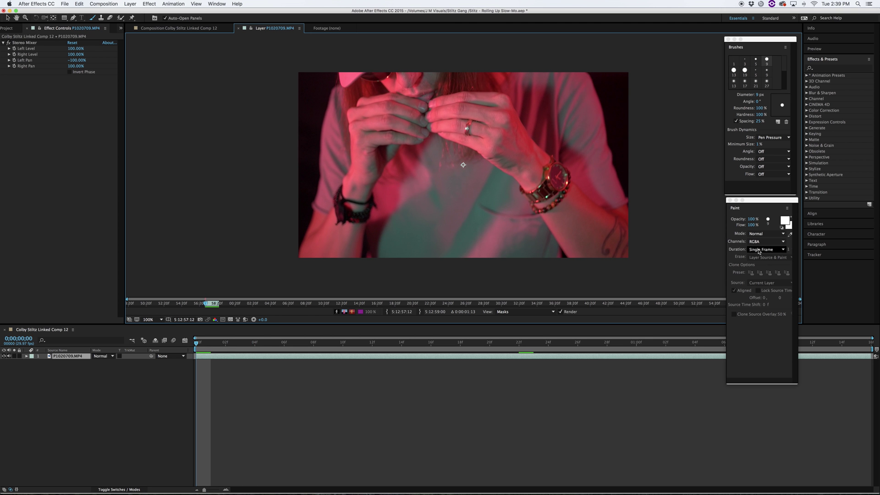
pyautogui.click(766, 234)
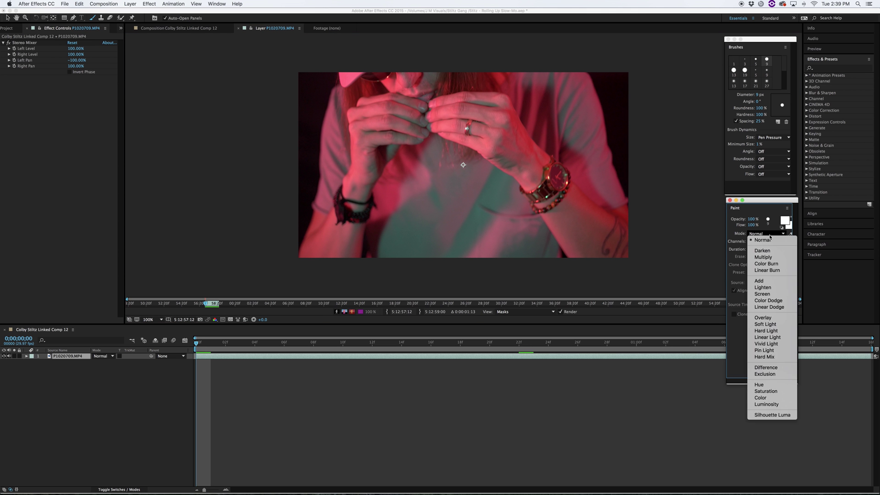
pyautogui.click(769, 238)
pyautogui.click(756, 242)
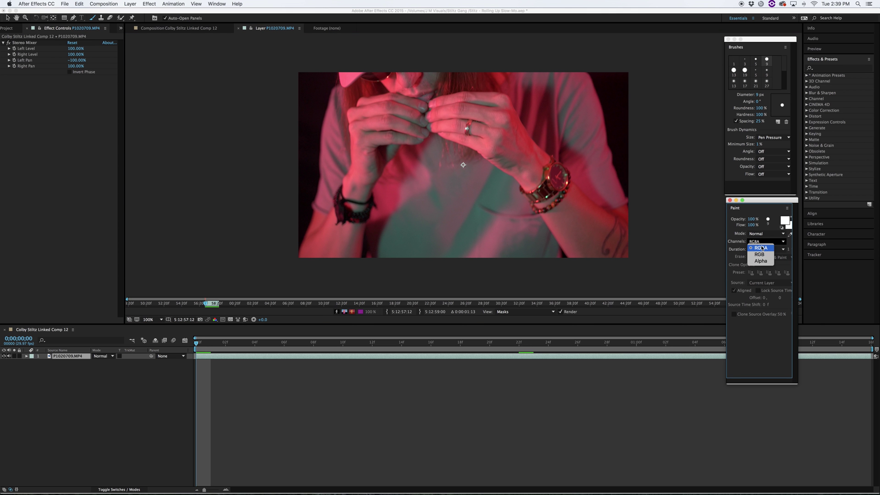
pyautogui.click(762, 248)
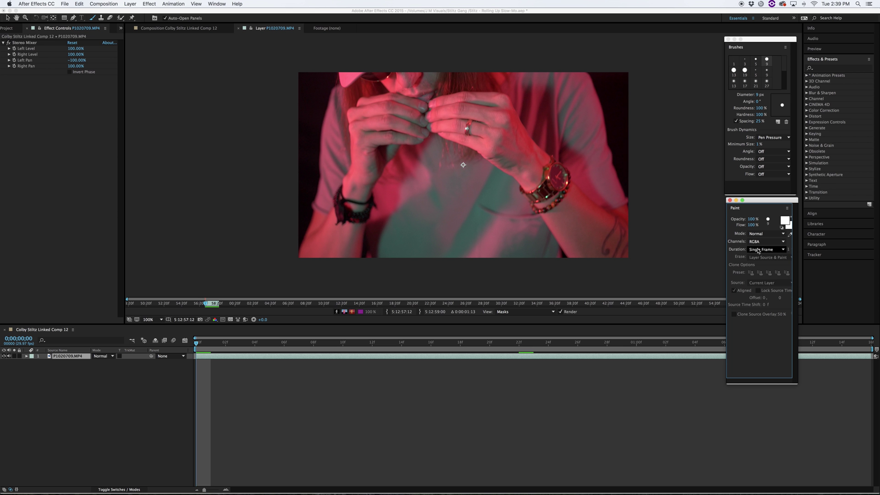
pyautogui.click(758, 250)
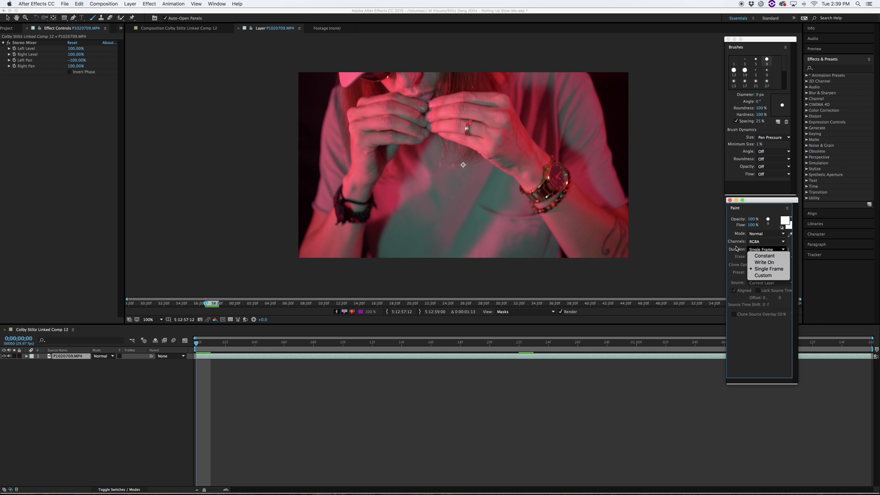
pyautogui.click(763, 269)
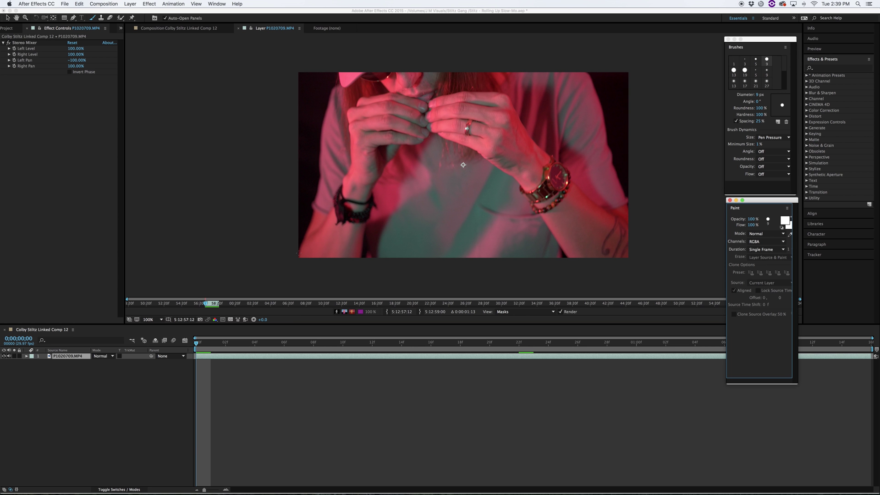
pyautogui.click(463, 164)
pyautogui.press('space')
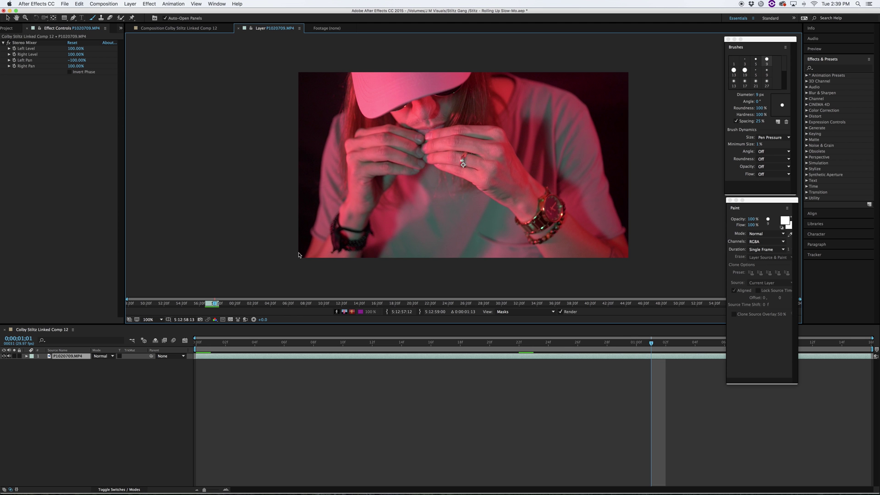
# Step back a few frames to the comp's start, ready to paint.
pyautogui.press('pageup')
pyautogui.press('pageup')
pyautogui.press('pageup')
pyautogui.press('pageup')
pyautogui.press('pageup')
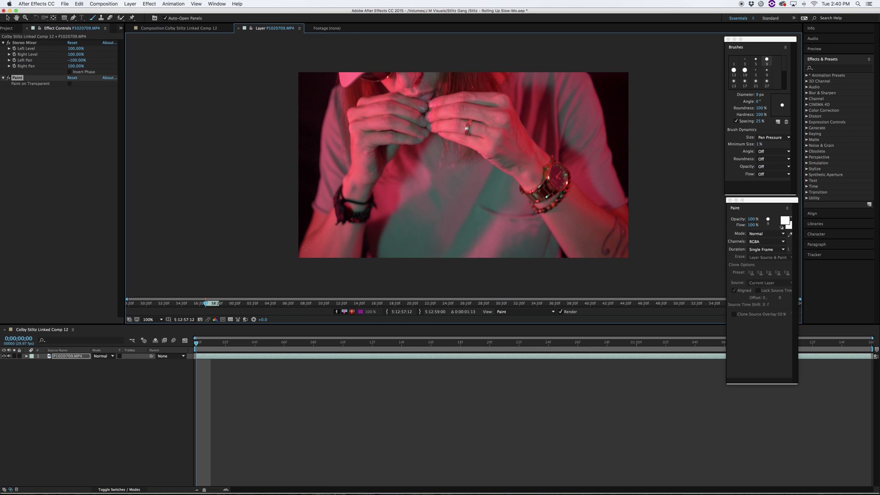
# Paint white strokes frame by frame rising up the image's left edge.
pyautogui.moveTo(296, 253); pyautogui.dragTo(303, 239)
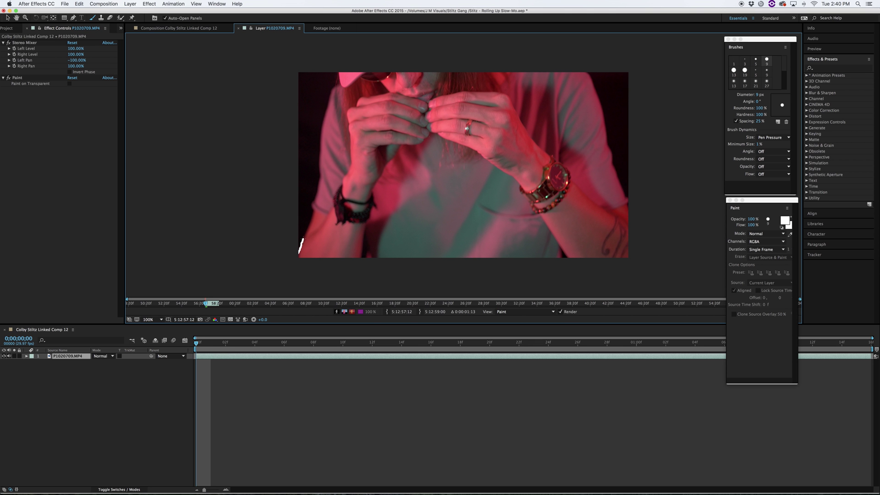
pyautogui.press('pagedown')
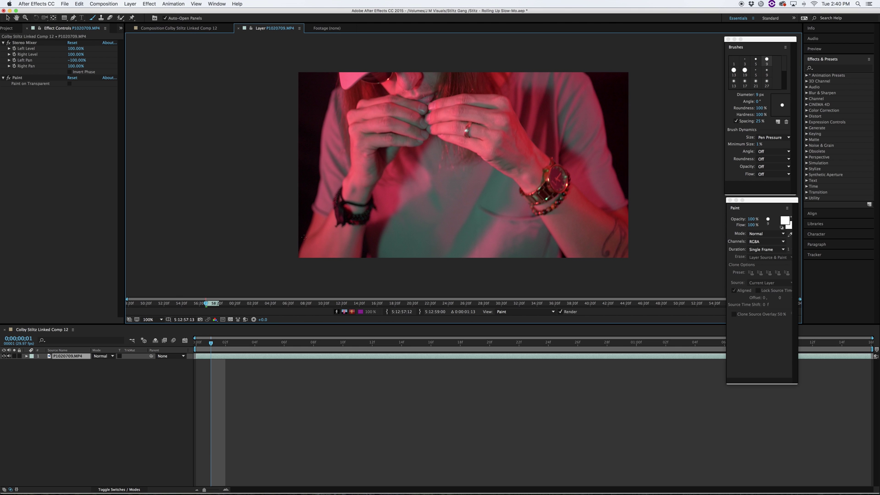
pyautogui.press('pageup')
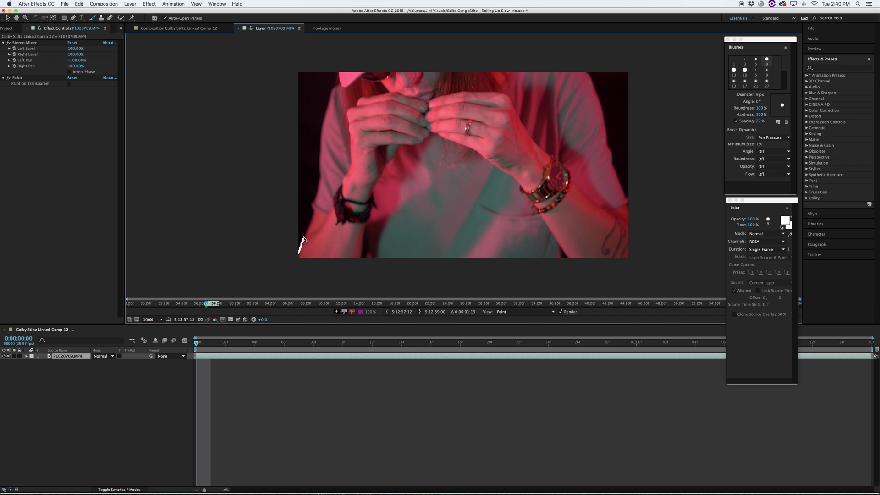
pyautogui.press('pagedown')
pyautogui.press('pageup')
pyautogui.press('pagedown')
pyautogui.moveTo(303, 236); pyautogui.dragTo(311, 217)
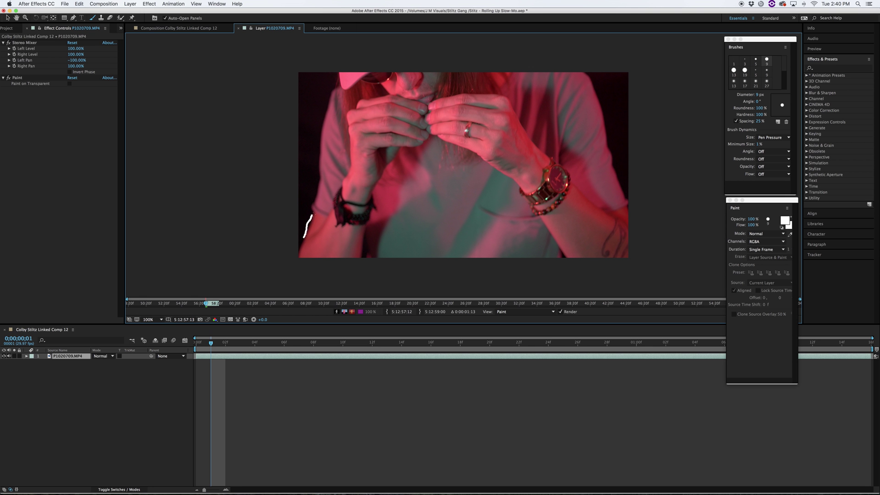
pyautogui.press('pagedown')
pyautogui.moveTo(313, 214); pyautogui.dragTo(320, 166)
# Advance frames and paint short strokes near the cap's left and at the top right.
pyautogui.press('pagedown')
pyautogui.press('pagedown')
pyautogui.press('pagedown')
pyautogui.press('pagedown')
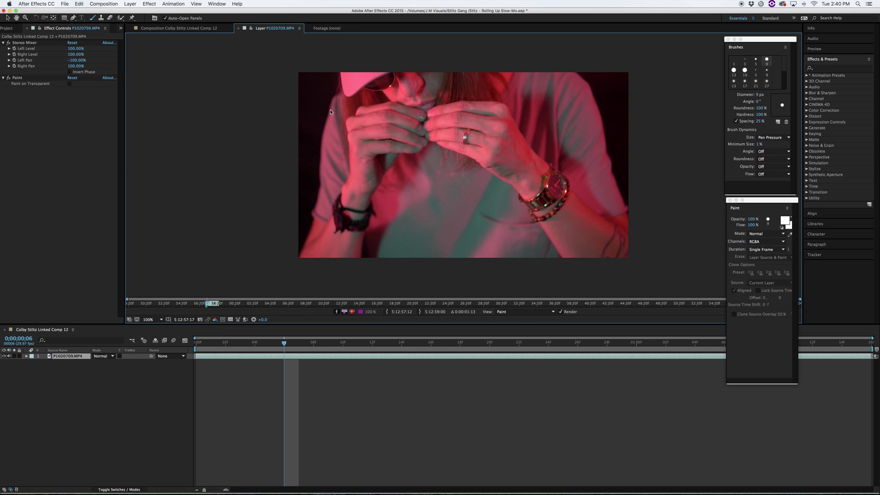
pyautogui.press('pagedown')
pyautogui.press('pagedown')
pyautogui.moveTo(343, 94); pyautogui.dragTo(342, 78)
pyautogui.press('pagedown')
pyautogui.press('pagedown')
pyautogui.press('pagedown')
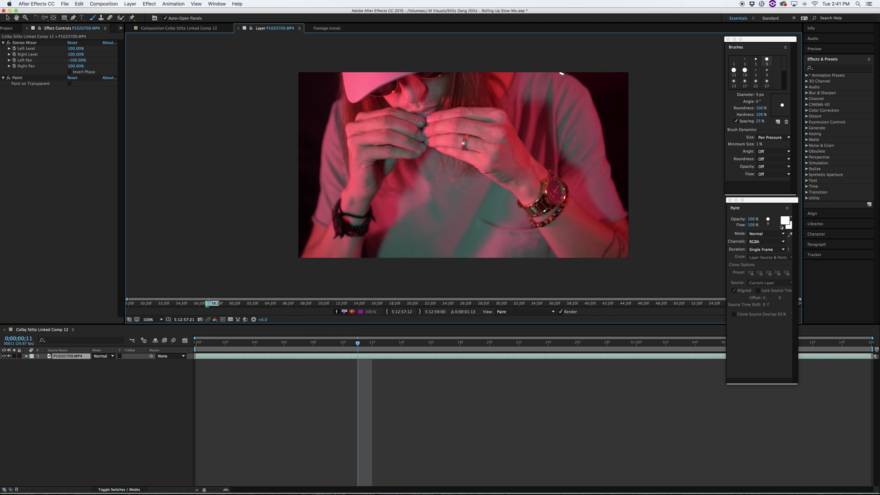
pyautogui.press('pagedown')
pyautogui.press('pagedown')
pyautogui.moveTo(593, 102); pyautogui.dragTo(588, 89)
pyautogui.press('pagedown')
pyautogui.press('pagedown')
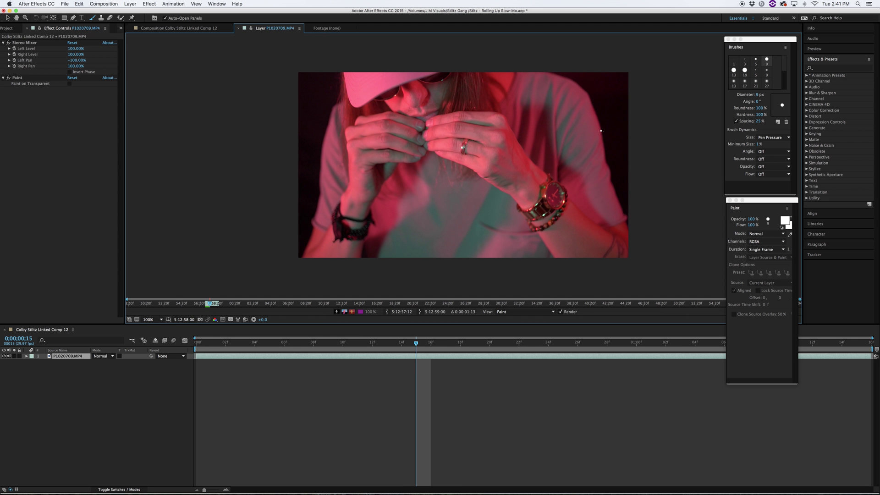
pyautogui.press('pagedown')
pyautogui.press('pagedown')
pyautogui.press('pagedown')
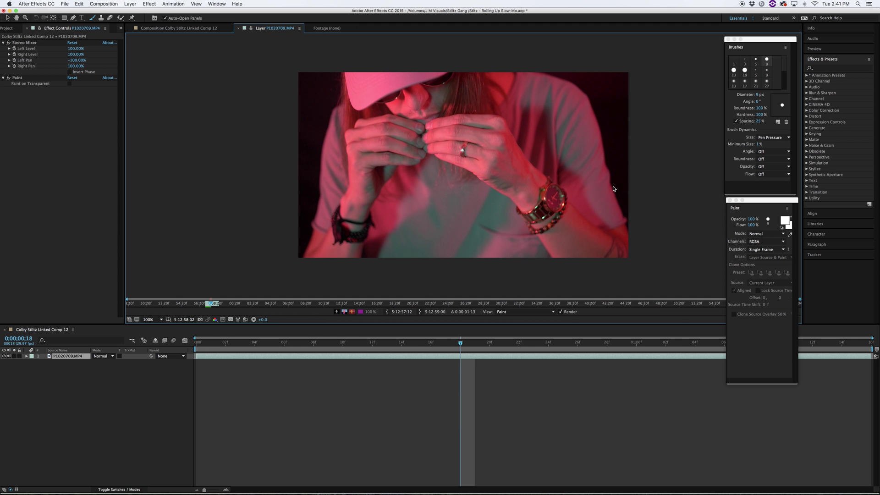
pyautogui.press('pagedown')
pyautogui.press('pagedown')
pyautogui.press('pagedown')
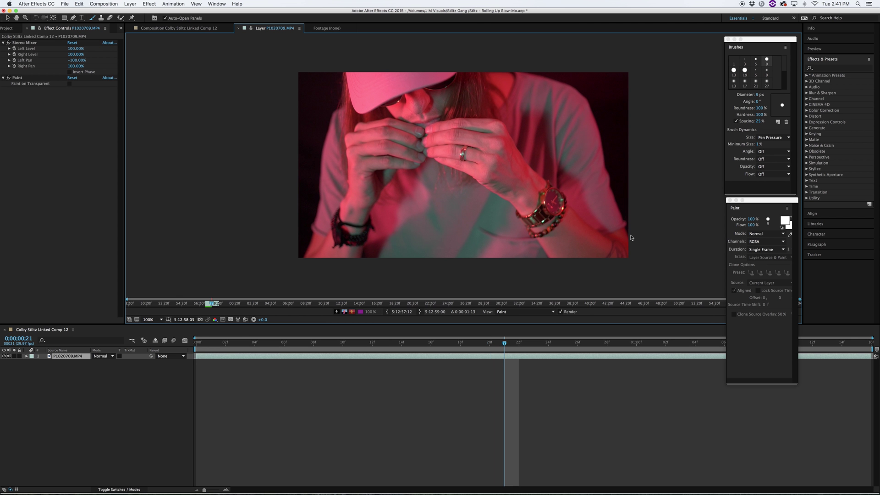
# Step back and forth through the frames to review the painted strokes.
pyautogui.press('pageup')
pyautogui.press('pageup')
pyautogui.press('pageup')
pyautogui.press('pageup')
pyautogui.press('pageup')
pyautogui.press('pageup')
pyautogui.press('pageup')
pyautogui.press('pageup')
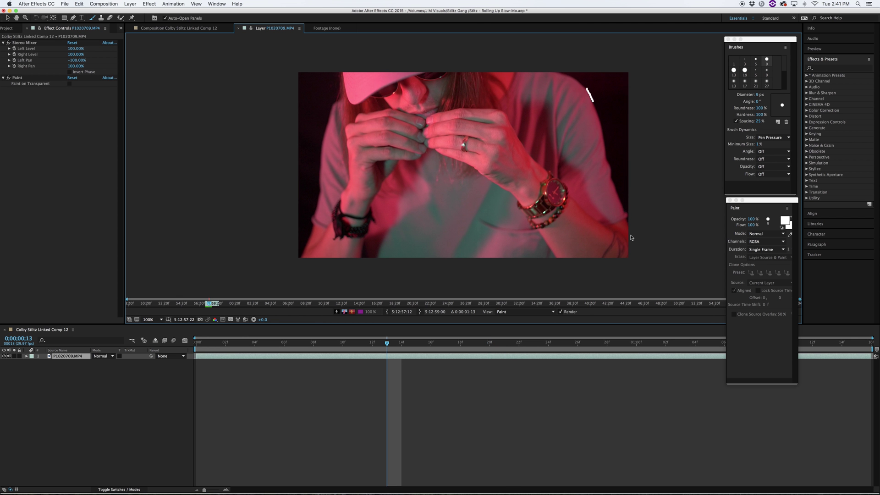
pyautogui.press('pageup')
pyautogui.press('pageup')
pyautogui.press('pageup')
pyautogui.press('pageup')
pyautogui.press('pageup')
pyautogui.press('pageup')
pyautogui.press('pageup')
pyautogui.press('pageup')
pyautogui.press('pageup')
pyautogui.press('pageup')
pyautogui.press('pageup')
pyautogui.press('pageup')
pyautogui.press('pageup')
pyautogui.press('pageup')
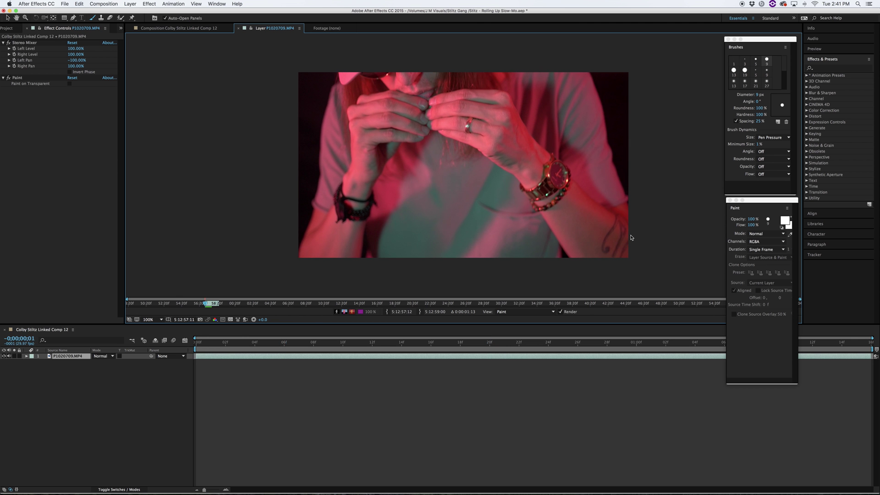
pyautogui.press('pagedown')
pyautogui.press('pagedown')
pyautogui.press('pagedown')
pyautogui.press('pagedown')
pyautogui.press('pagedown')
pyautogui.press('pageup')
pyautogui.press('pageup')
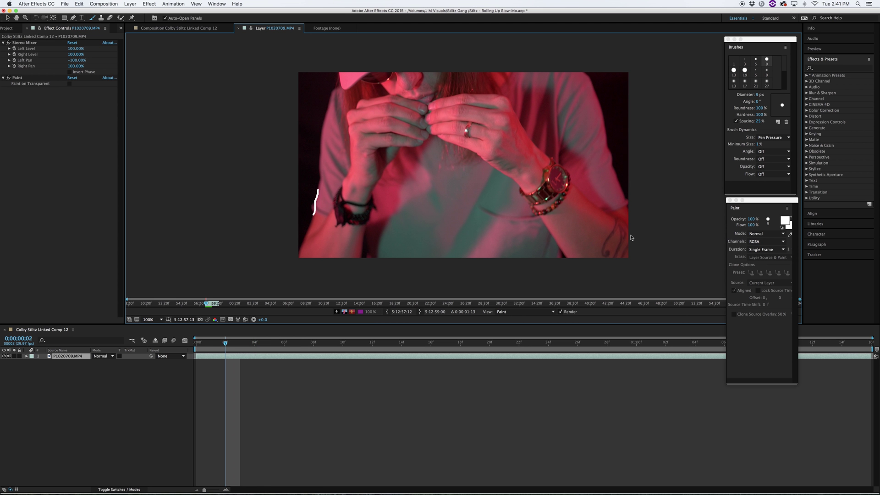
pyautogui.press('pageup')
pyautogui.press('pageup')
pyautogui.press('pagedown')
pyautogui.press('pagedown')
pyautogui.press('pagedown')
pyautogui.press('pagedown')
pyautogui.press('pagedown')
pyautogui.press('pagedown')
pyautogui.press('pagedown')
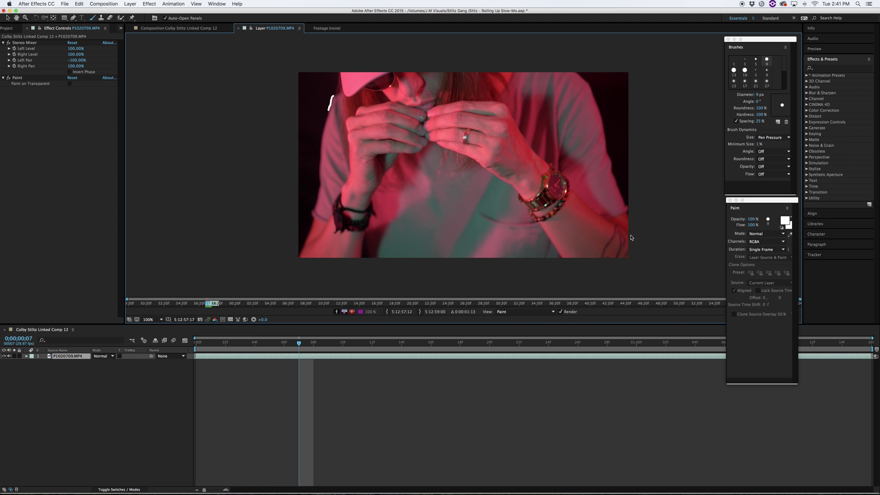
pyautogui.press('pagedown')
pyautogui.press('pagedown')
pyautogui.press('pagedown')
pyautogui.press('pagedown')
pyautogui.press('pagedown')
pyautogui.press('pageup')
pyautogui.press('pageup')
pyautogui.press('pageup')
pyautogui.press('pageup')
pyautogui.press('pageup')
pyautogui.press('pageup')
pyautogui.press('pageup')
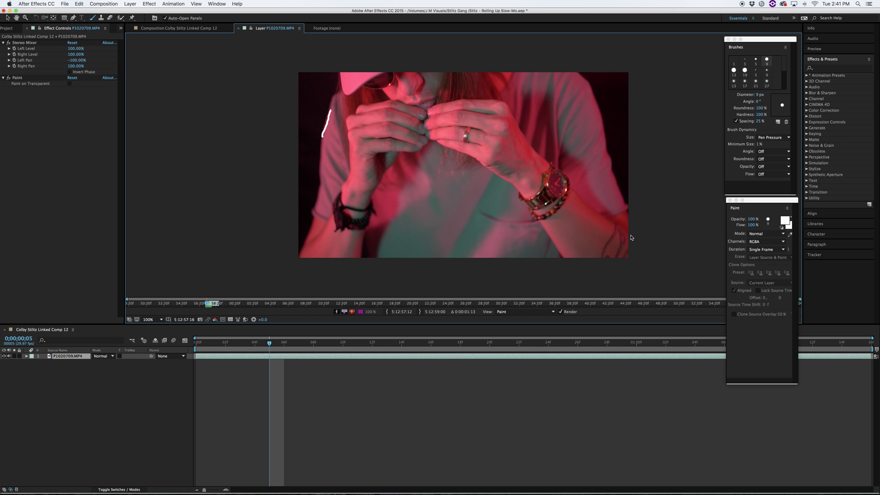
pyautogui.press('pagedown')
pyautogui.press('pagedown')
pyautogui.press('pagedown')
pyautogui.press('pagedown')
pyautogui.press('pagedown')
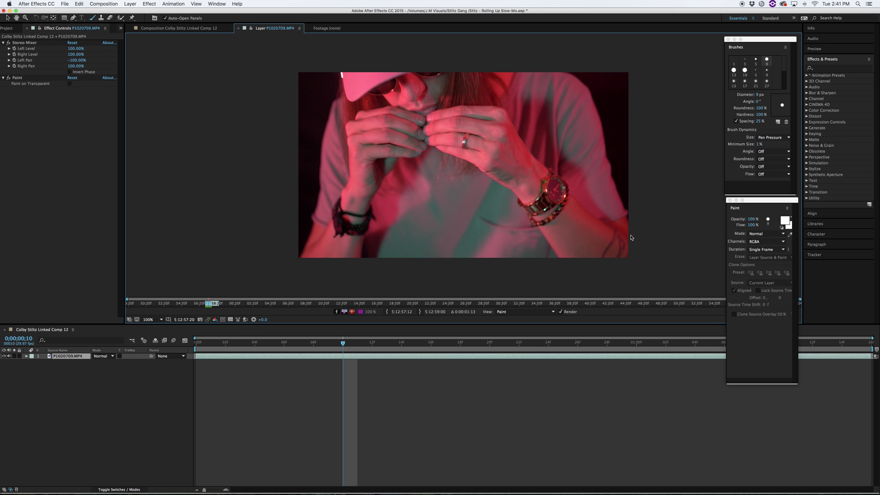
pyautogui.press('pagedown')
pyautogui.press('pageup')
pyautogui.press('pagedown')
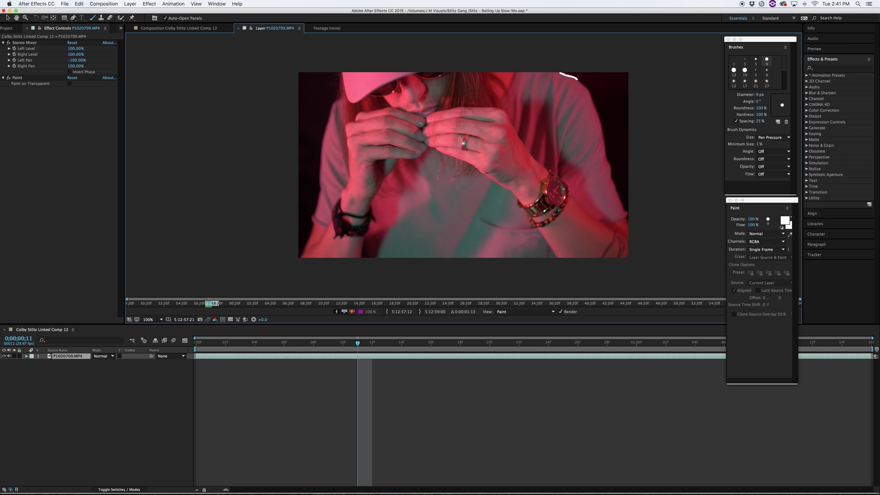
# Paint short strokes over the sunglasses frame by frame, undoing one misplaced stroke.
pyautogui.moveTo(368, 94); pyautogui.dragTo(381, 97)
pyautogui.press('pagedown')
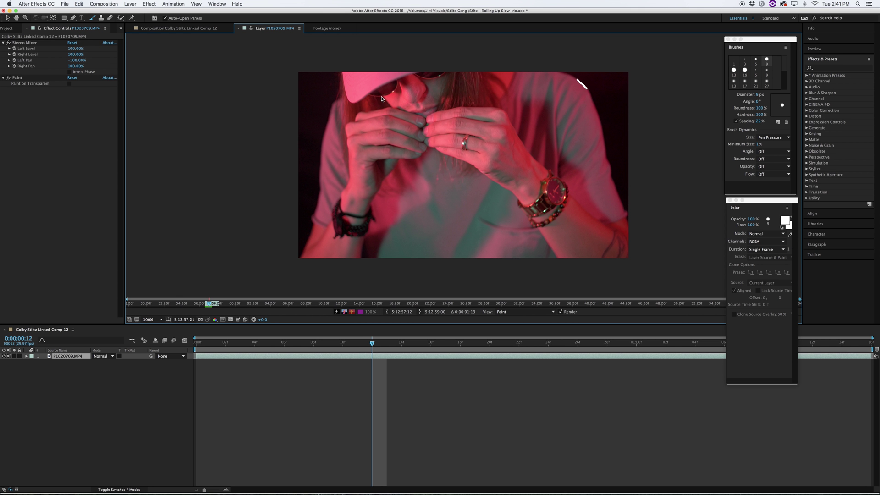
pyautogui.moveTo(381, 97); pyautogui.dragTo(389, 94)
pyautogui.press('super+z')
pyautogui.press('pagedown')
pyautogui.moveTo(393, 94); pyautogui.dragTo(396, 83)
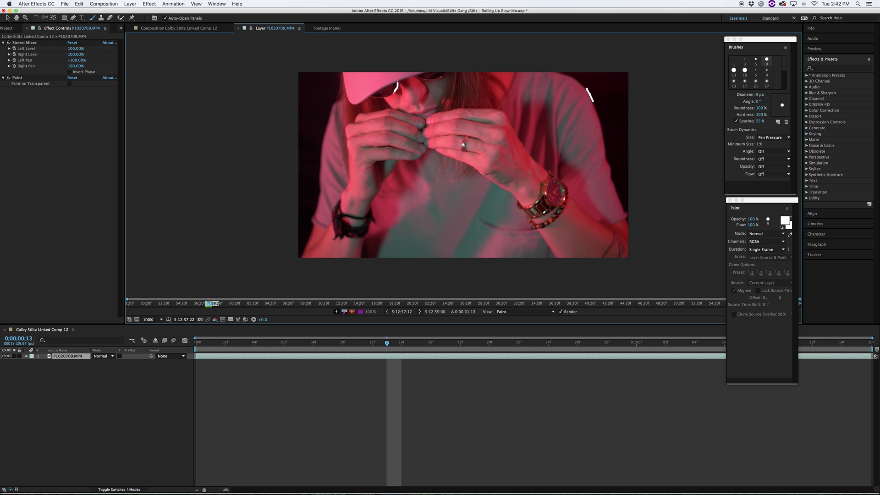
pyautogui.press('pagedown')
# Paint strokes along the sunglasses' top edge, then step back to the first frame.
pyautogui.moveTo(416, 76); pyautogui.dragTo(422, 80)
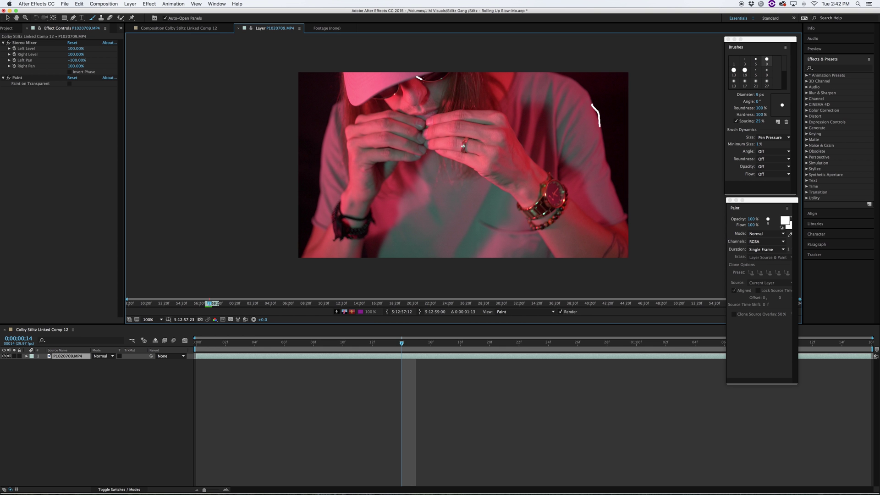
pyautogui.press('pagedown')
pyautogui.click(431, 81)
pyautogui.moveTo(431, 82); pyautogui.dragTo(444, 79)
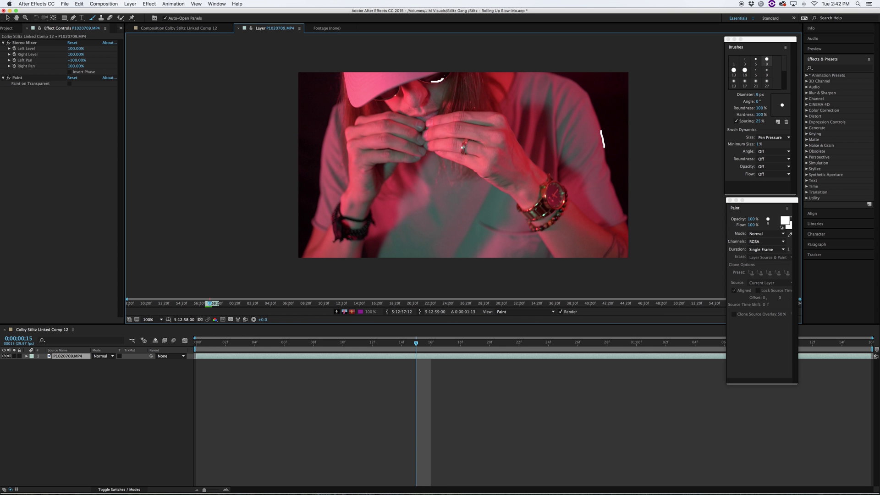
pyautogui.press('pagedown')
pyautogui.moveTo(444, 80); pyautogui.dragTo(451, 72)
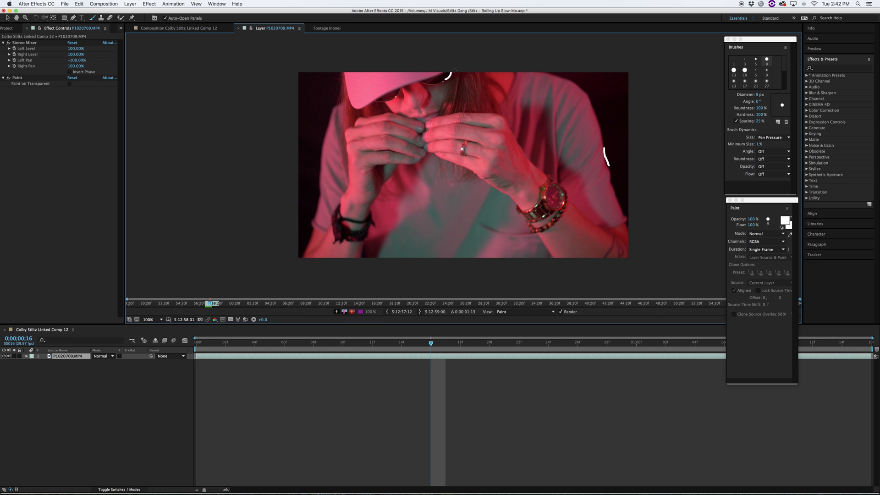
pyautogui.press('pagedown')
pyautogui.press('pageup')
pyautogui.press('pageup')
pyautogui.press('pageup')
pyautogui.press('pageup')
pyautogui.press('pageup')
pyautogui.press('pageup')
pyautogui.press('pageup')
pyautogui.press('pageup')
pyautogui.press('pageup')
pyautogui.press('pageup')
pyautogui.press('pageup')
pyautogui.press('pageup')
pyautogui.press('pageup')
pyautogui.press('pageup')
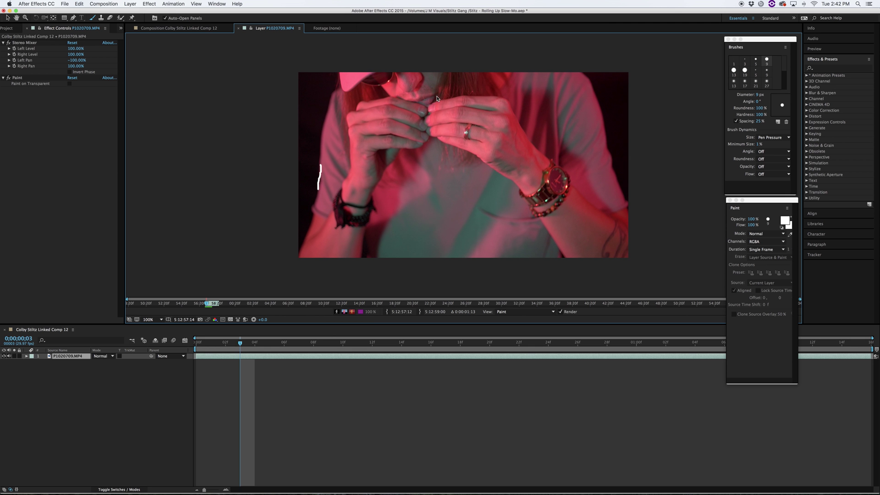
pyautogui.press('pageup')
pyautogui.press('pageup')
pyautogui.press('pageup')
pyautogui.press('pageup')
pyautogui.press('pagedown')
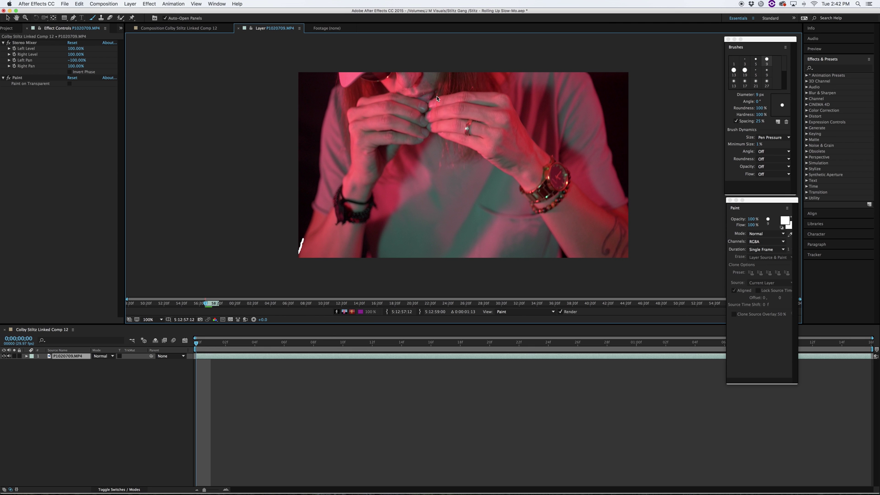
# Loop-play the painted layer from the Preview panel.
pyautogui.click(820, 48)
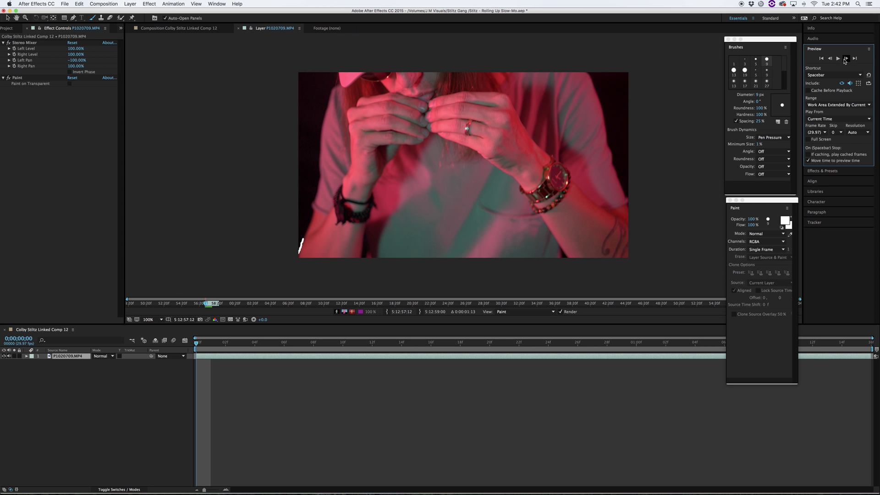
pyautogui.click(839, 59)
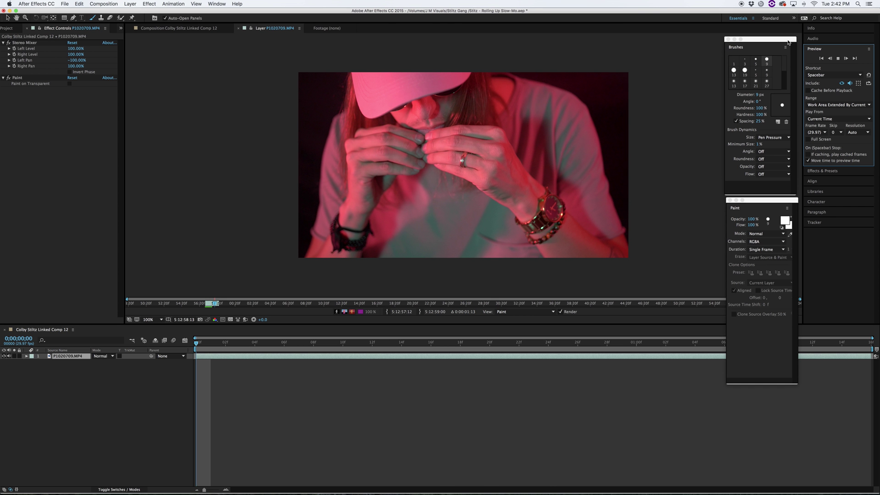
# Stop playback, move the playhead to about 52;18 and select the linked comp clip on V5.
pyautogui.press('space')
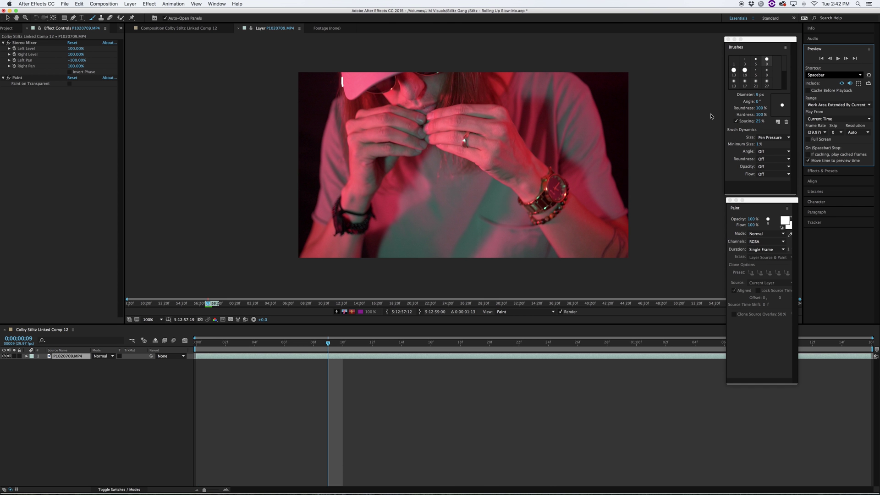
pyautogui.moveTo(719, 490)
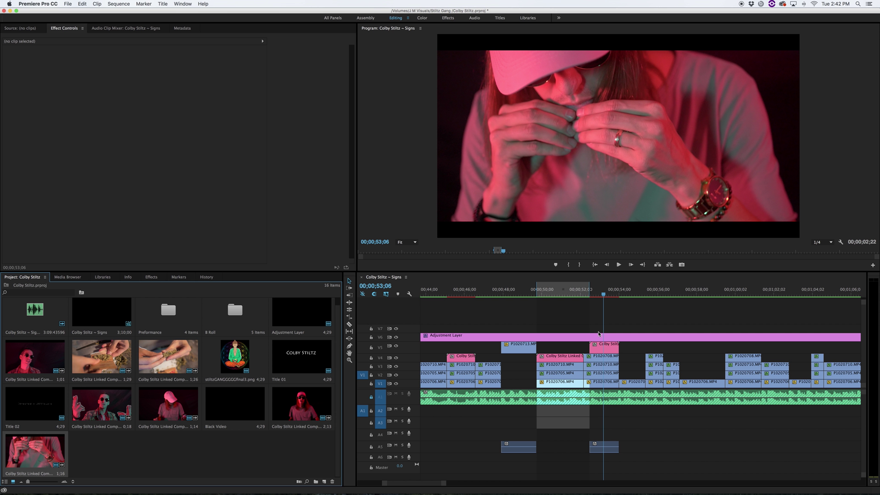
pyautogui.click(591, 299)
pyautogui.click(589, 297)
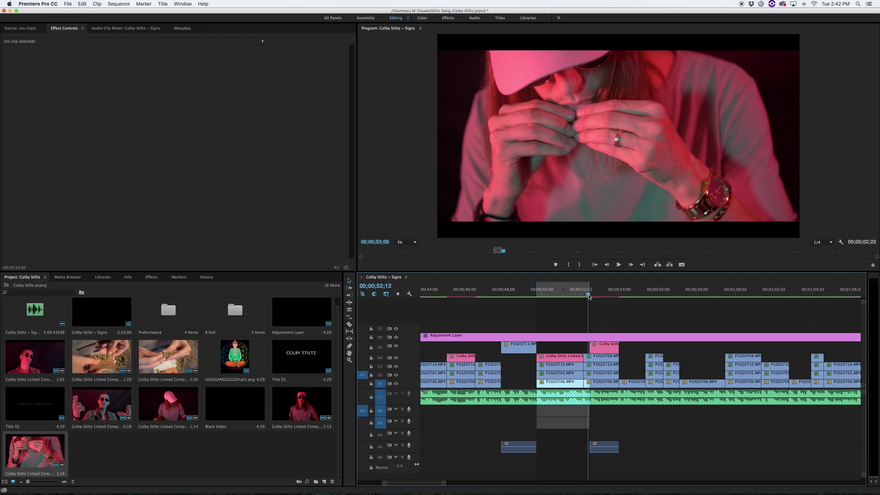
pyautogui.moveTo(588, 297); pyautogui.dragTo(597, 297)
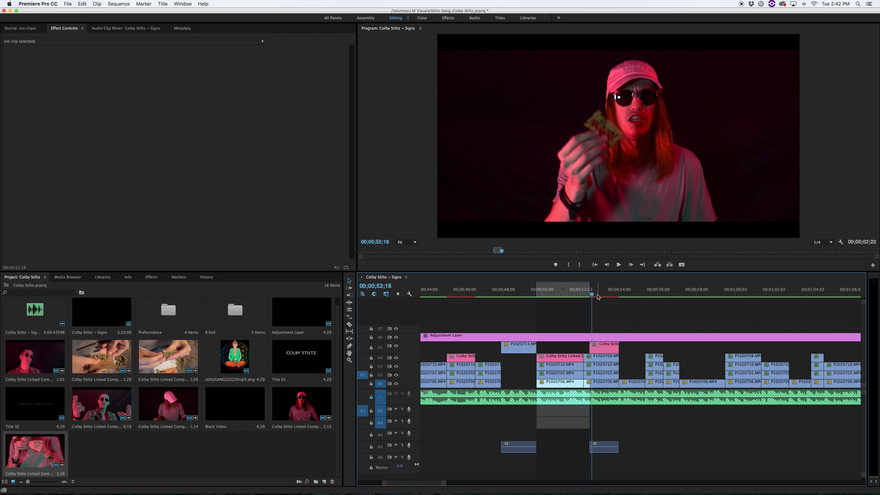
pyautogui.click(601, 344)
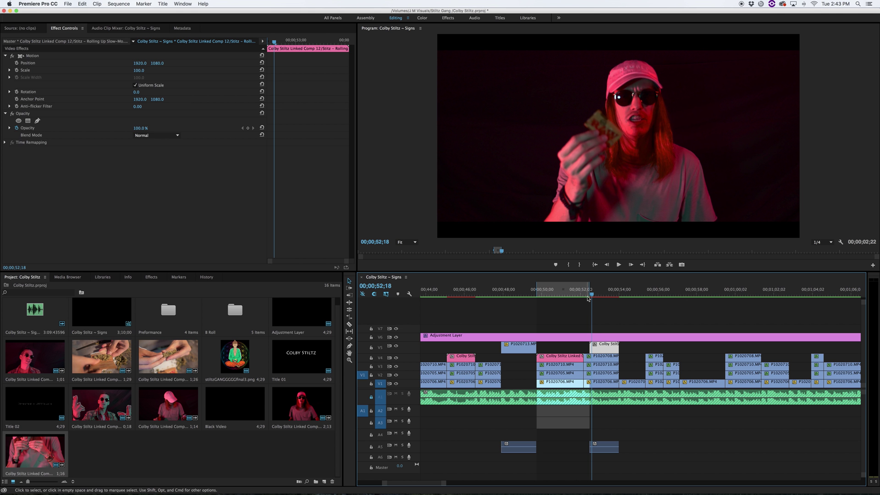
# Mark In at 52;07 and Out at 54;03, then render effects In to Out.
pyautogui.click(585, 296)
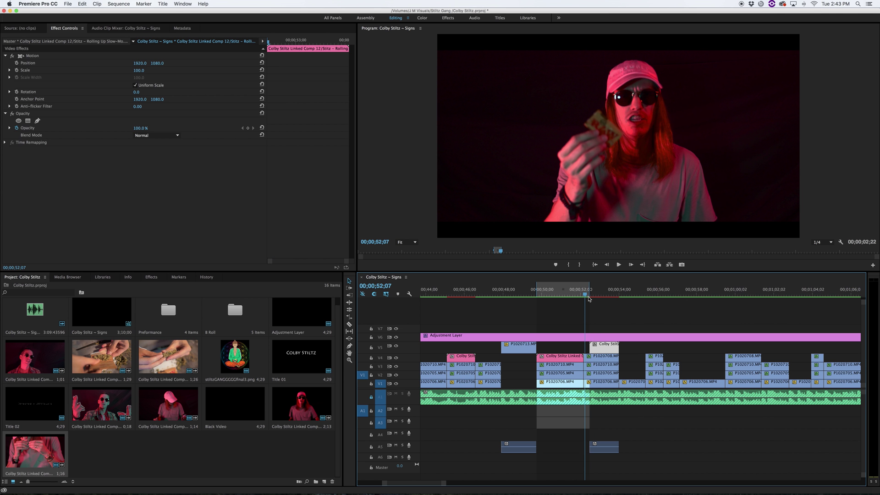
pyautogui.press('i')
pyautogui.click(621, 293)
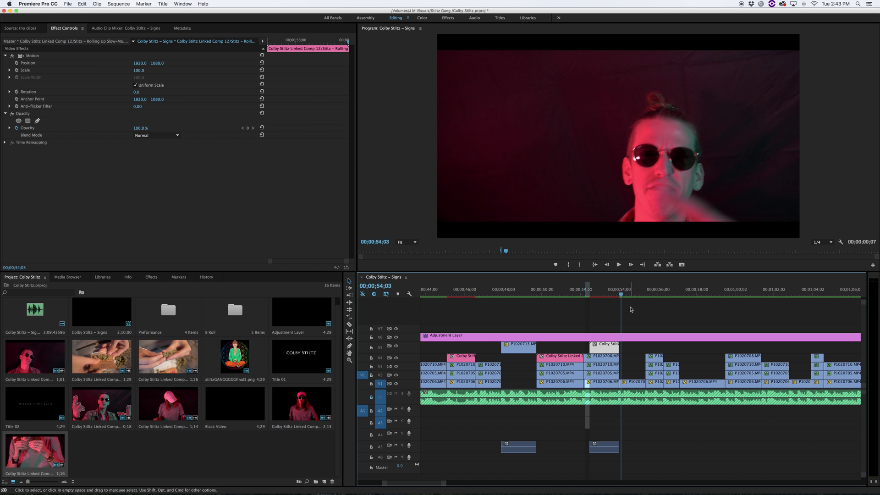
pyautogui.press('o')
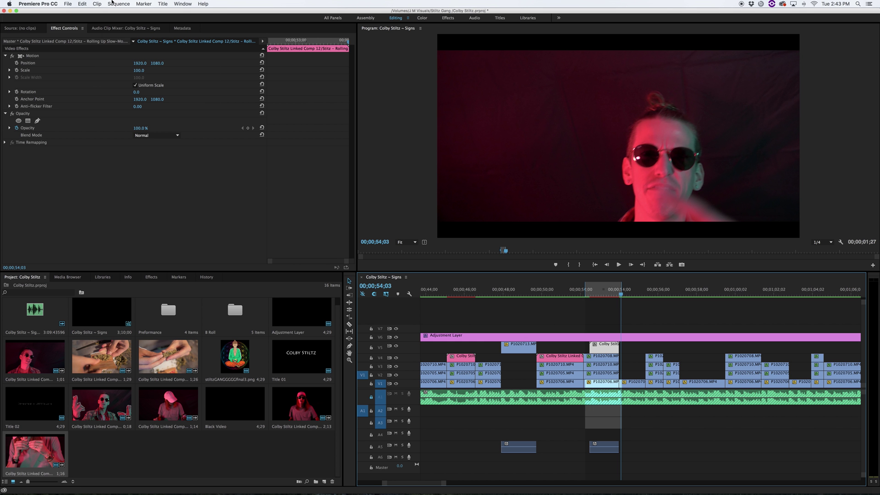
pyautogui.click(112, 4)
pyautogui.click(119, 23)
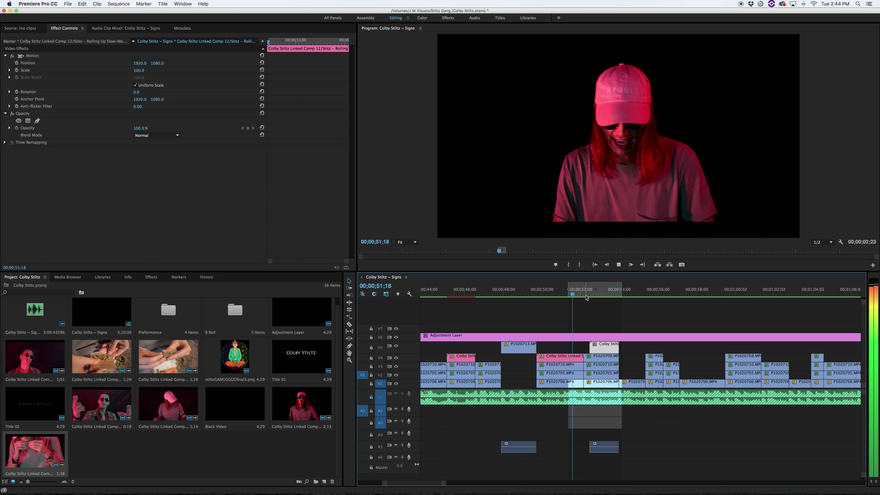
# Play the painted clip repeatedly from around 52;04 to review the strokes.
pyautogui.moveTo(587, 297); pyautogui.dragTo(584, 297)
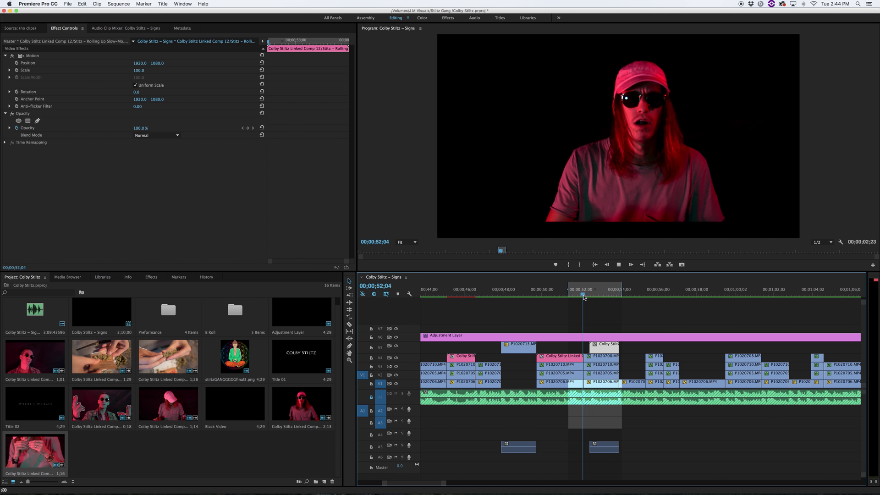
pyautogui.press('space')
pyautogui.click(584, 297)
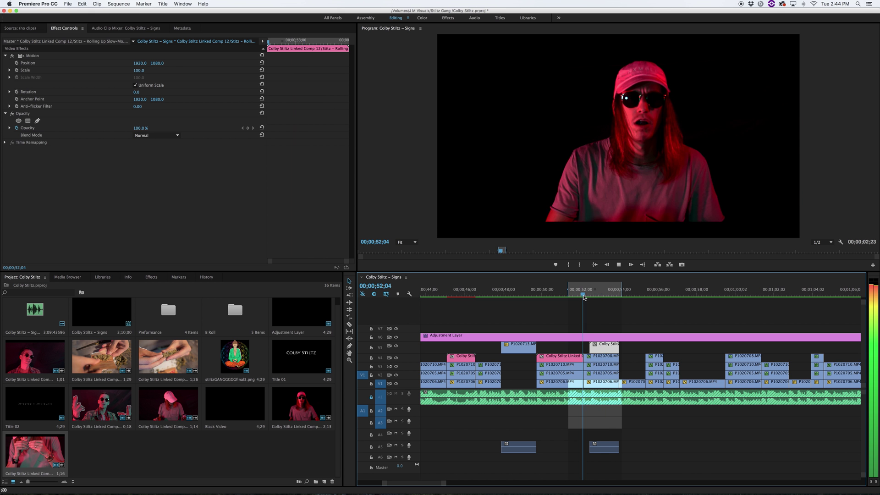
pyautogui.press('space')
pyautogui.click(584, 297)
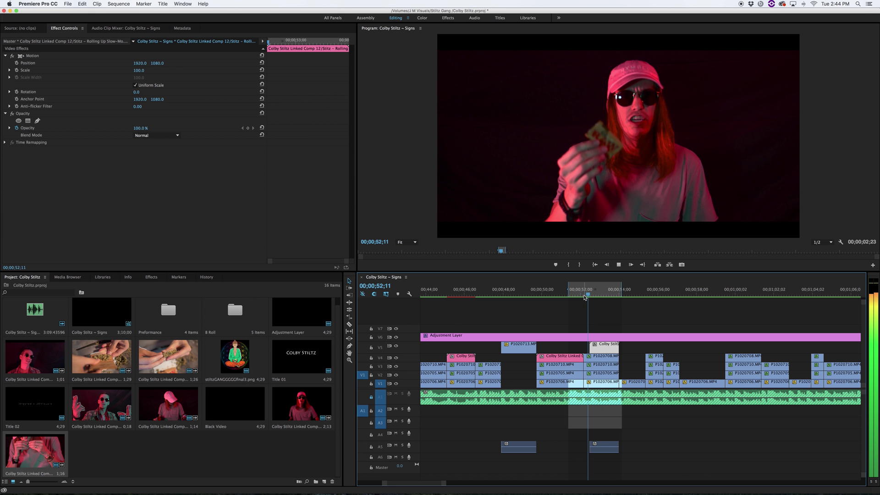
pyautogui.click(587, 296)
pyautogui.press('space')
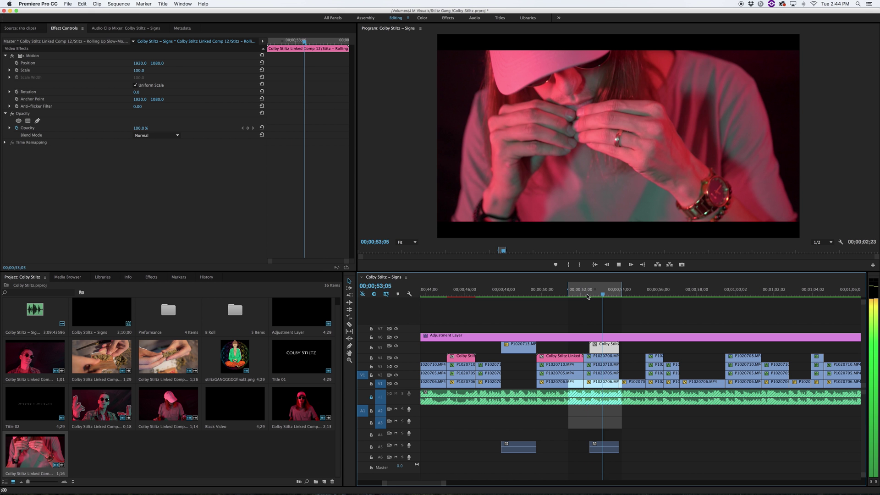
pyautogui.click(588, 296)
# Clear the sequence's In point from the time ruler and replay from 52;22.
pyautogui.rightClick(602, 291)
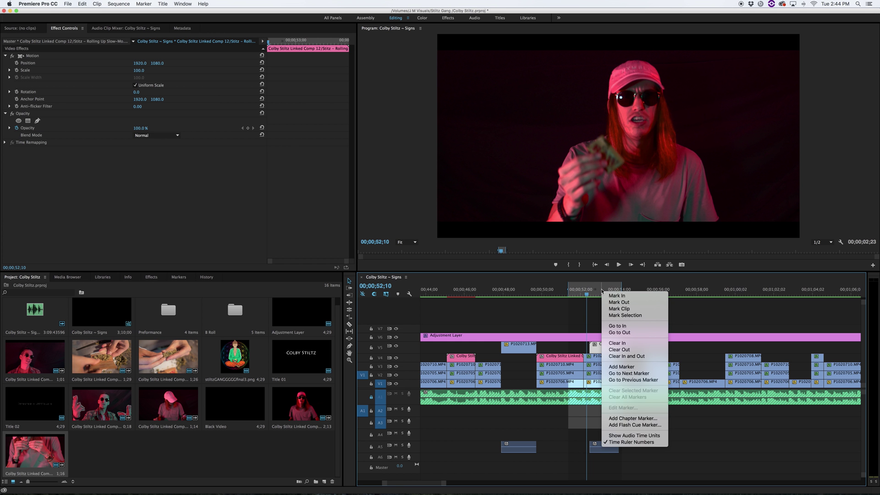
pyautogui.click(628, 347)
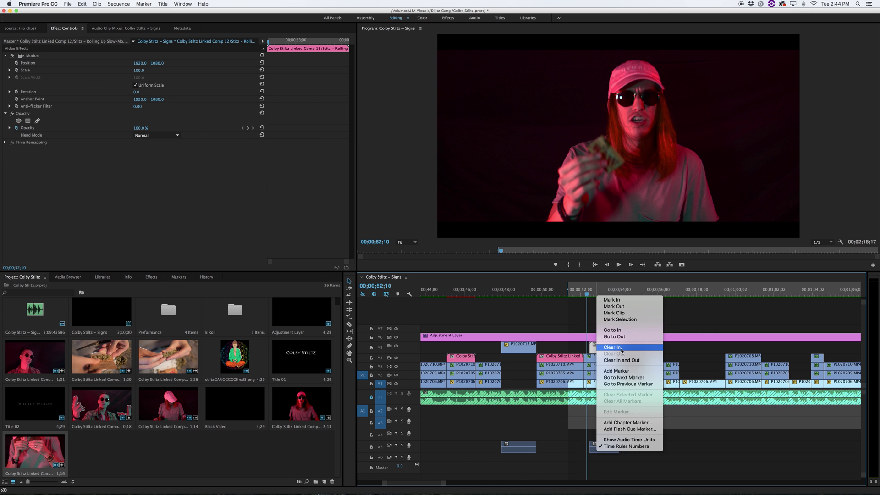
pyautogui.click(621, 351)
pyautogui.click(595, 294)
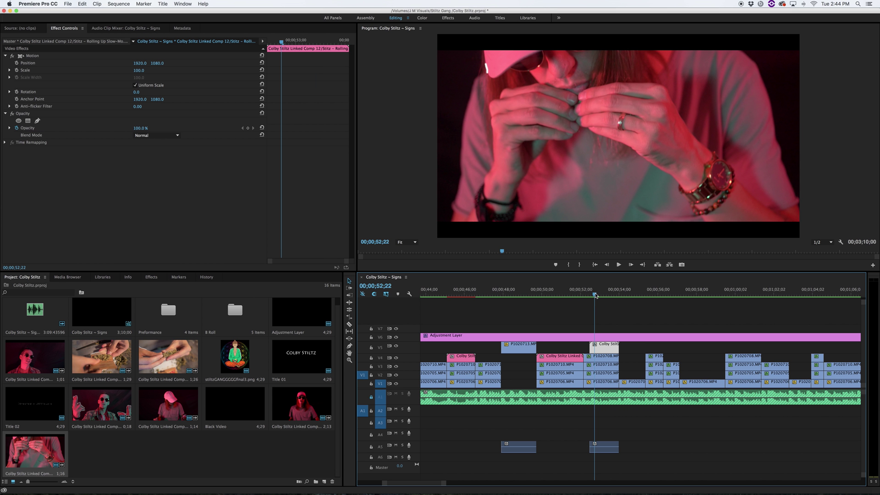
pyautogui.press('space')
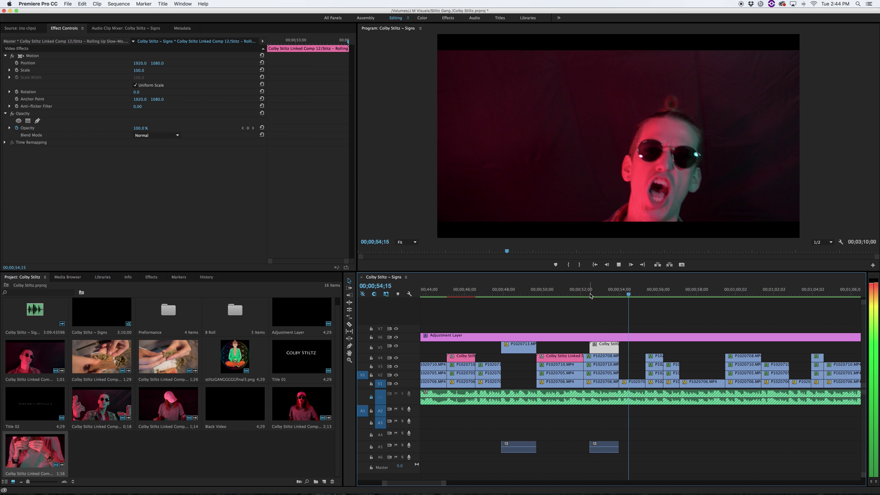
pyautogui.click(590, 295)
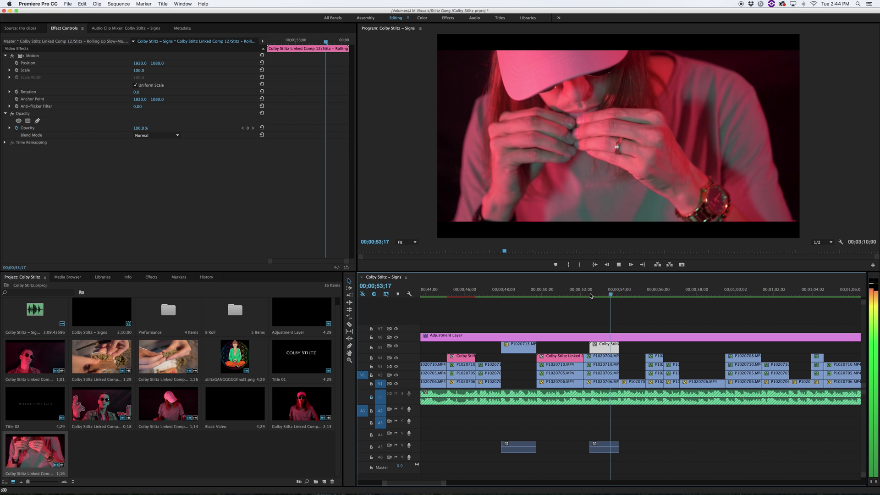